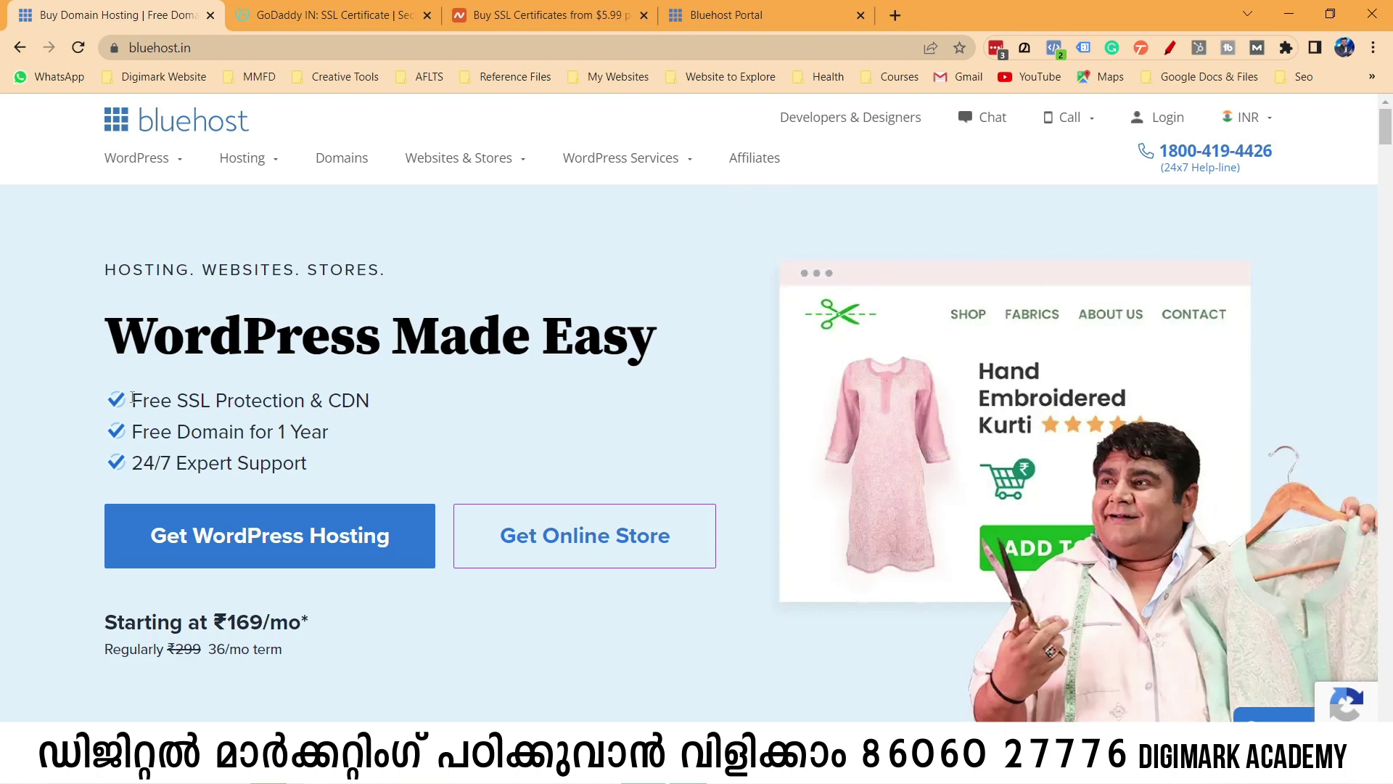
Highlight the Free SSL Protection feature in the list on the Bluehost home page.
left_click_drag(132, 399, 306, 400)
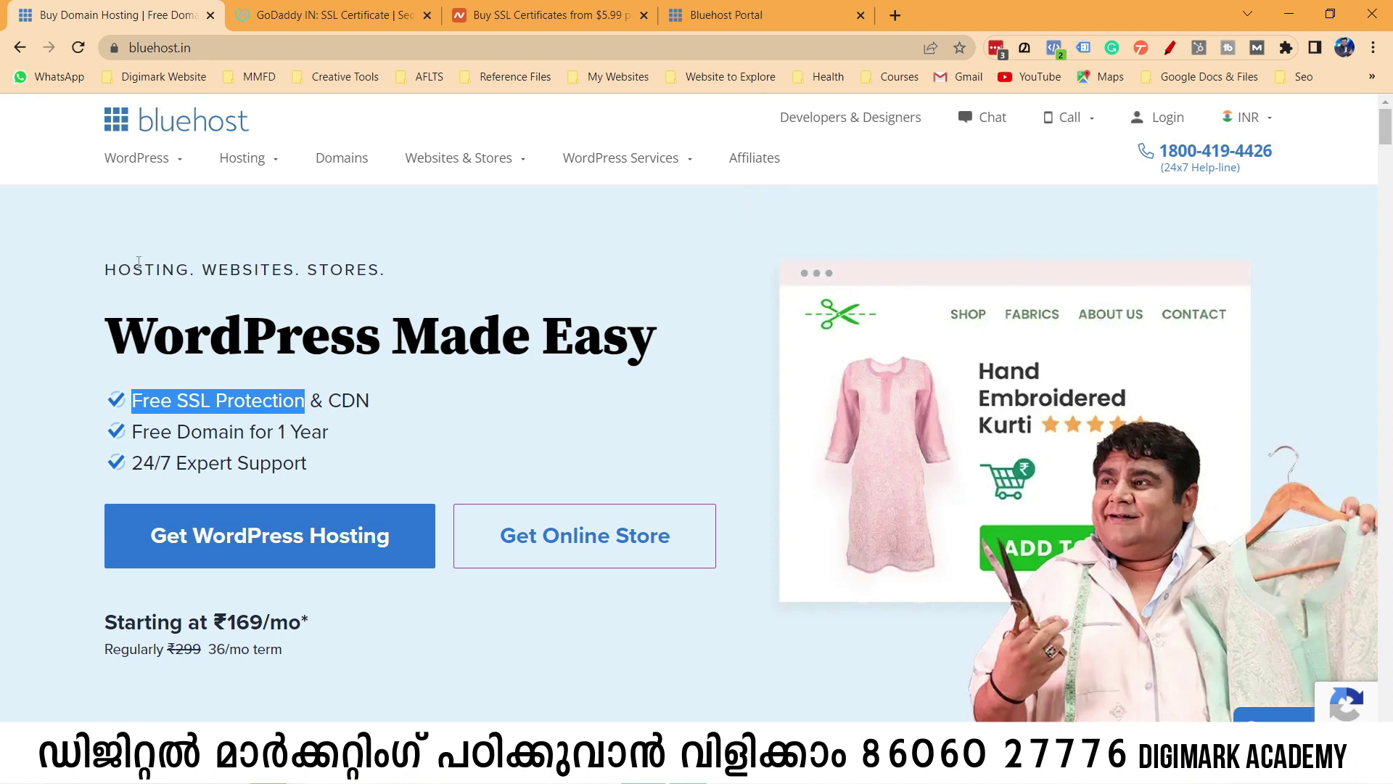
left_click(177, 401)
left_click_drag(177, 402, 308, 400)
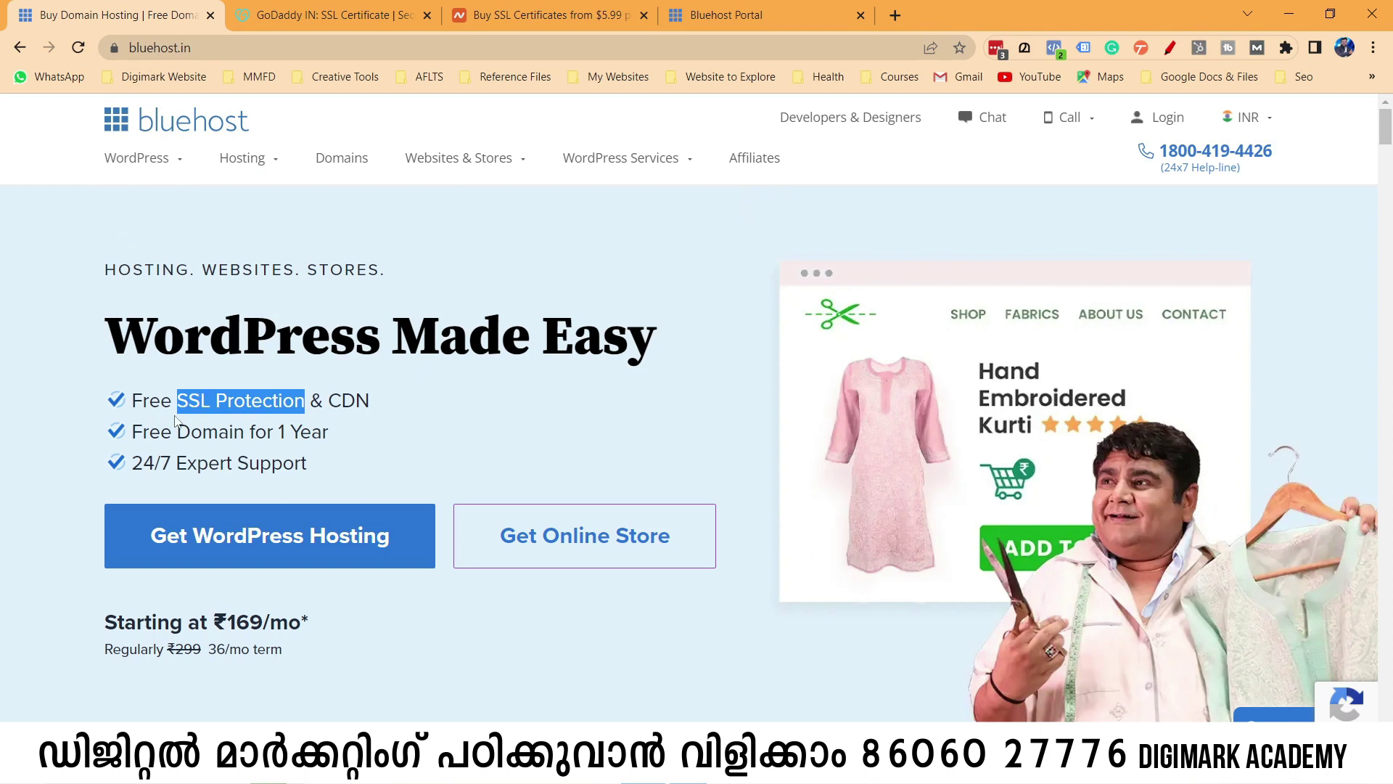
left_click_drag(133, 403, 307, 399)
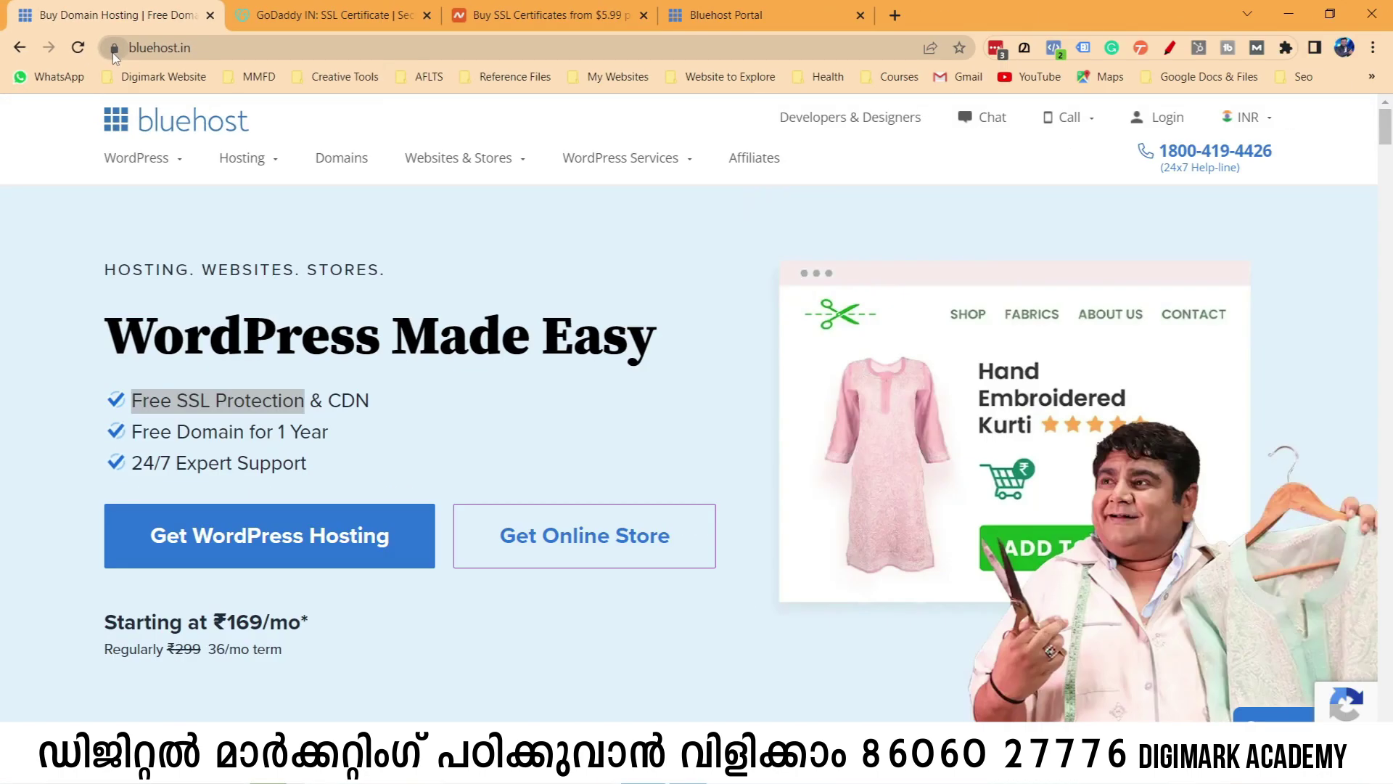
View the connection security details in the site information of bluehost.in and close them.
left_click(330, 167)
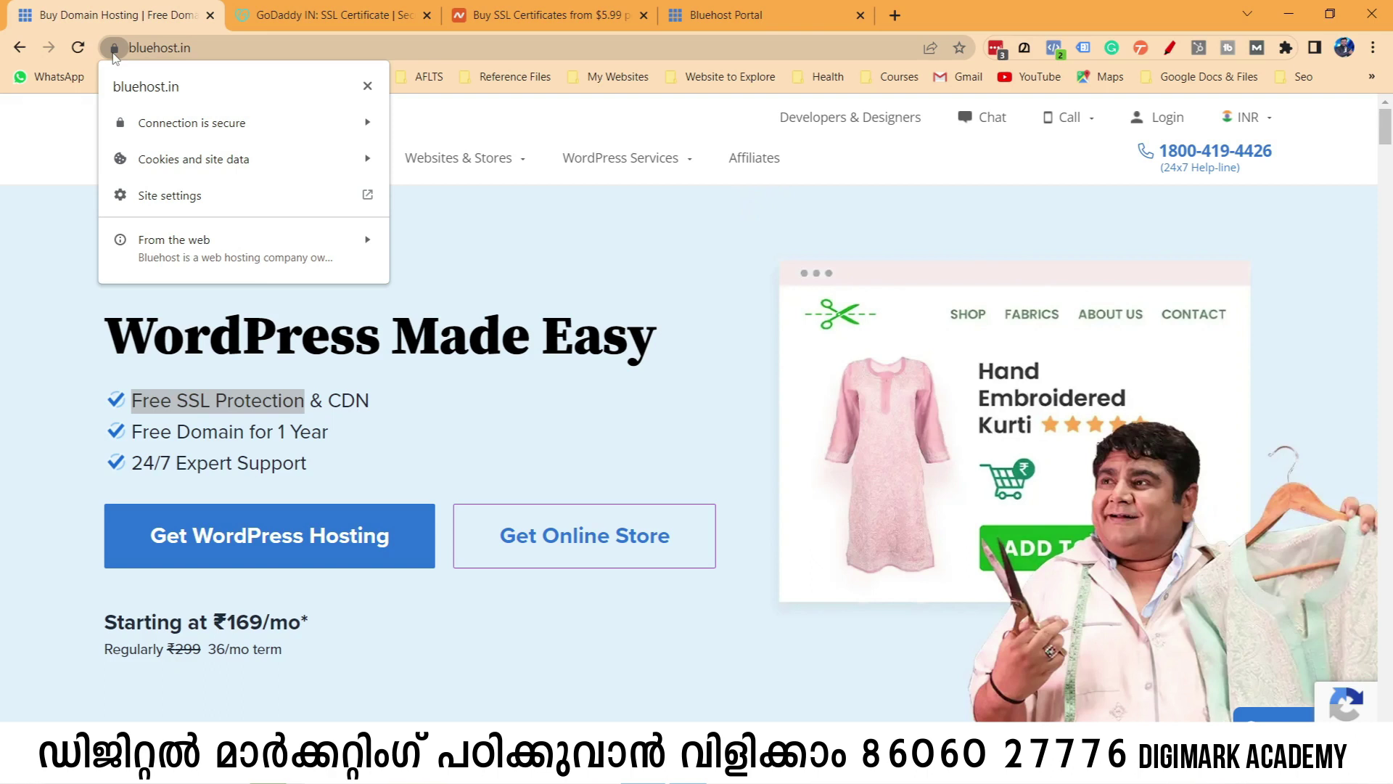
left_click(366, 122)
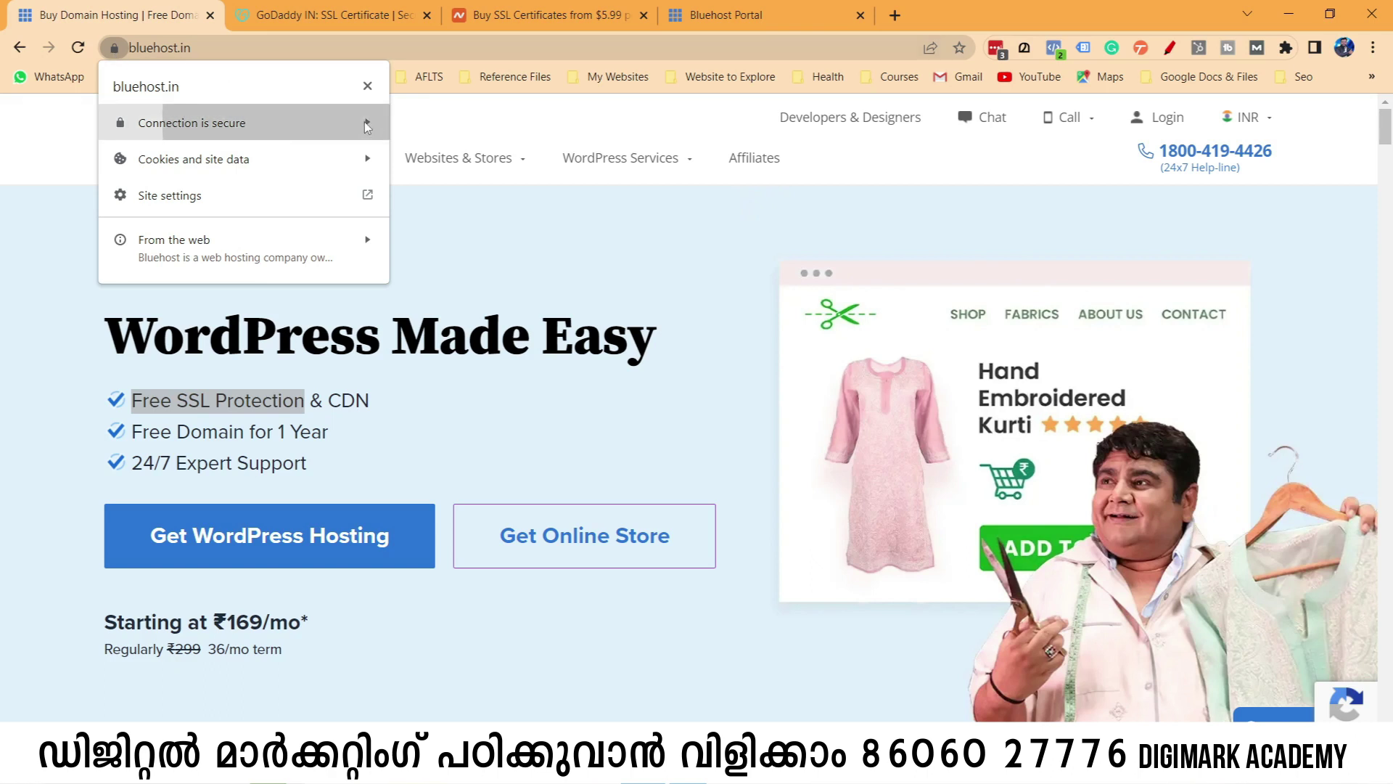
left_click(120, 87)
left_click(367, 86)
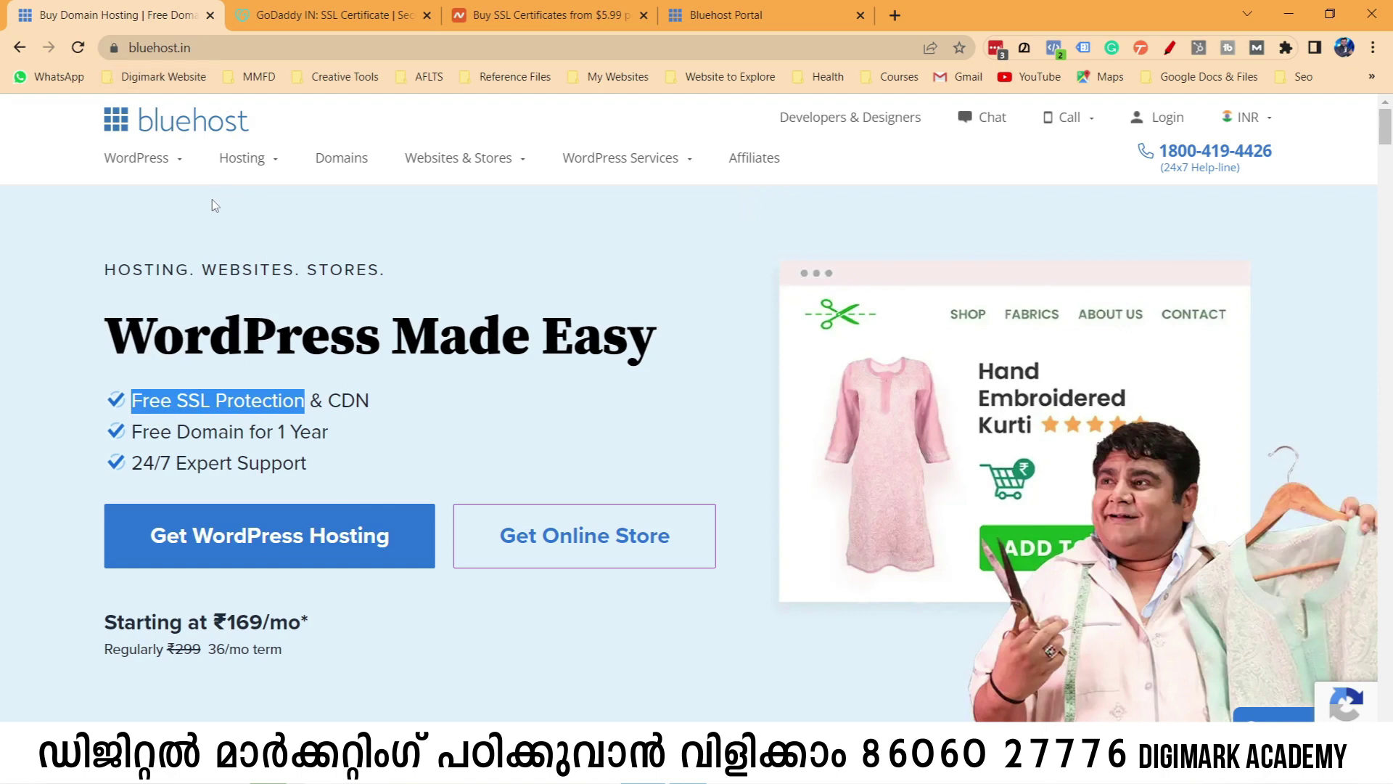
Open a new browser tab, enter https as its address and shorten it to http without loading anything.
left_click(895, 15)
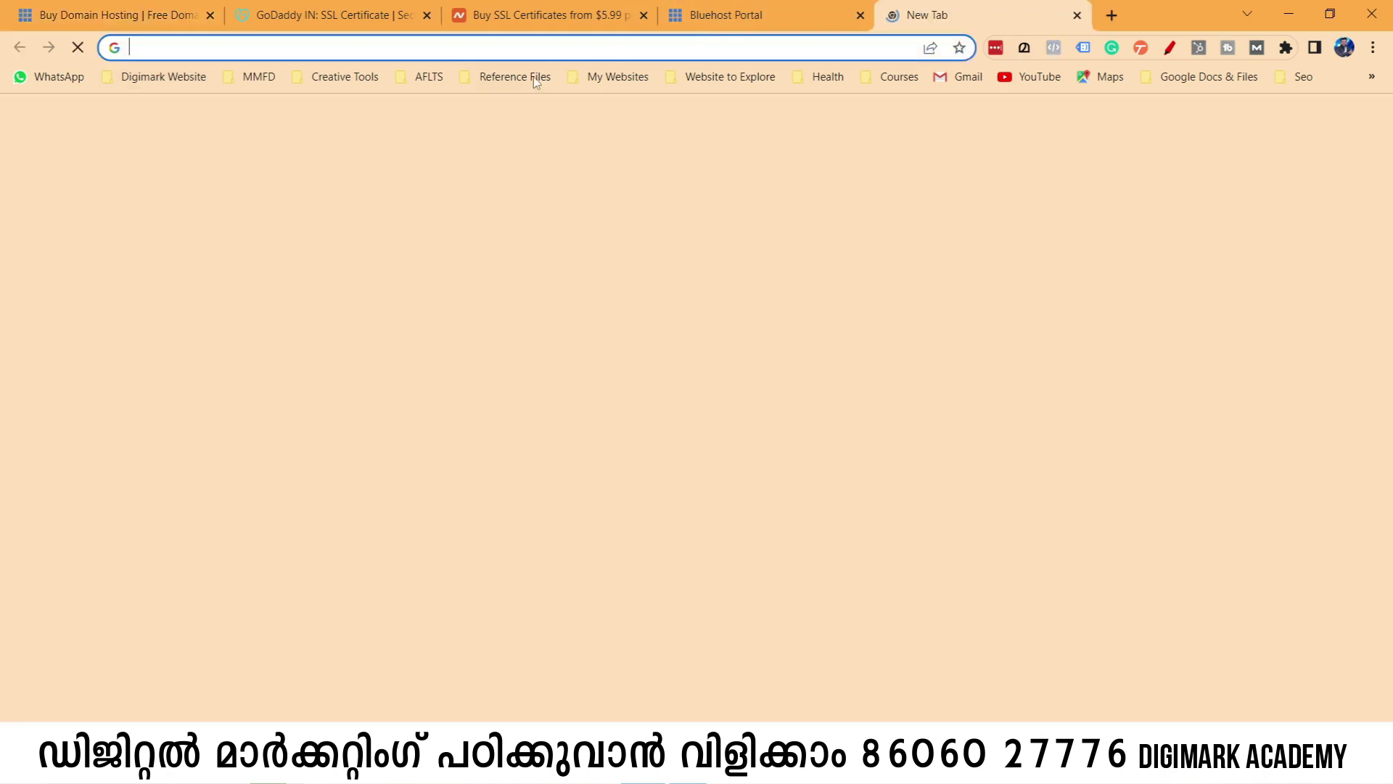
left_click(508, 52)
type("https")
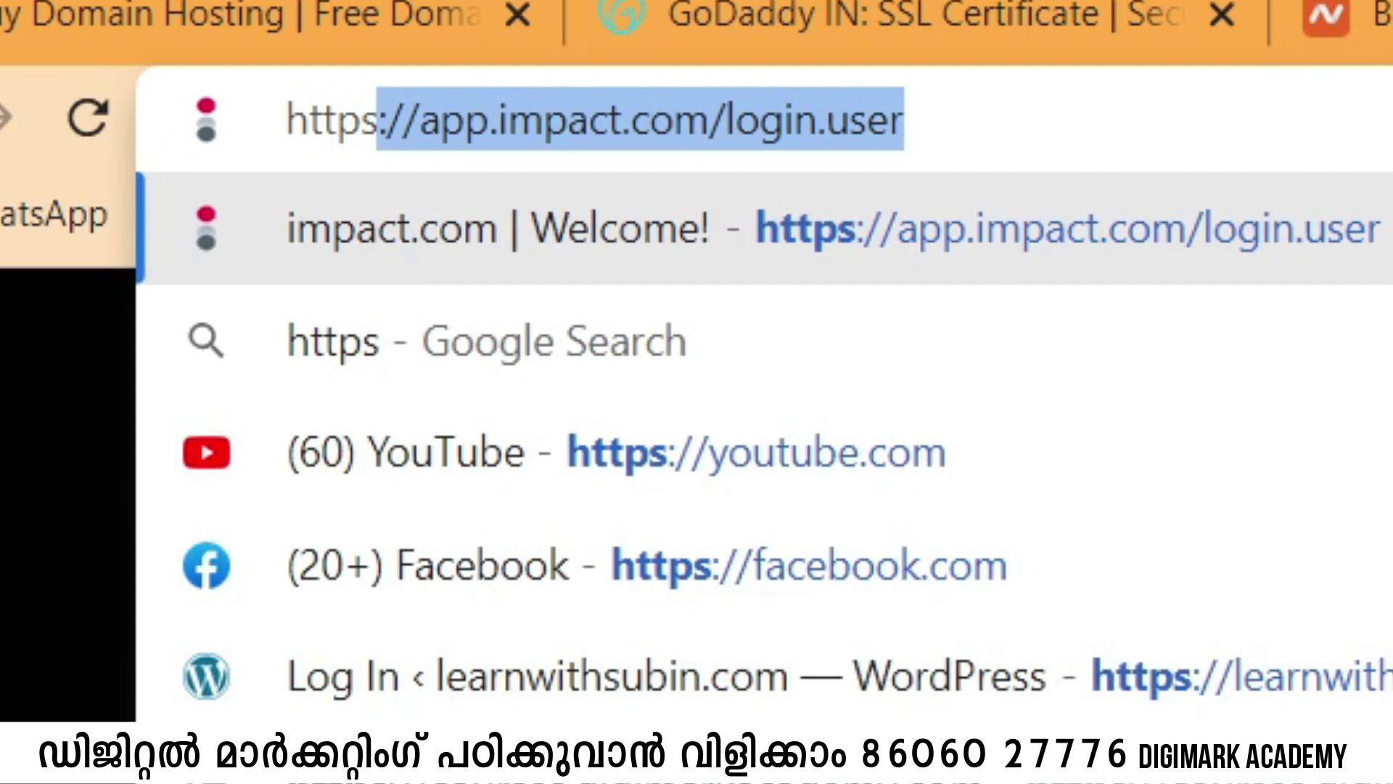
key("Delete")
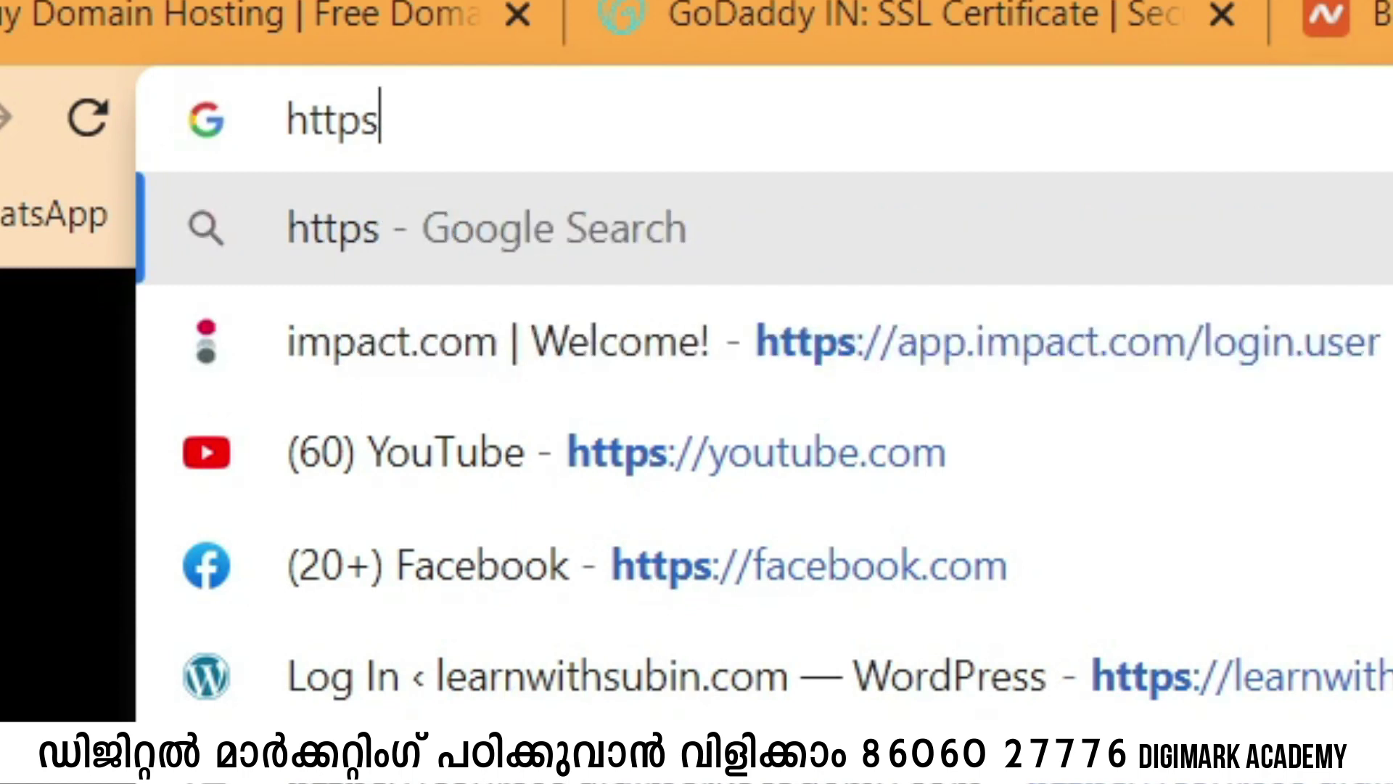
left_click_drag(392, 127, 264, 138)
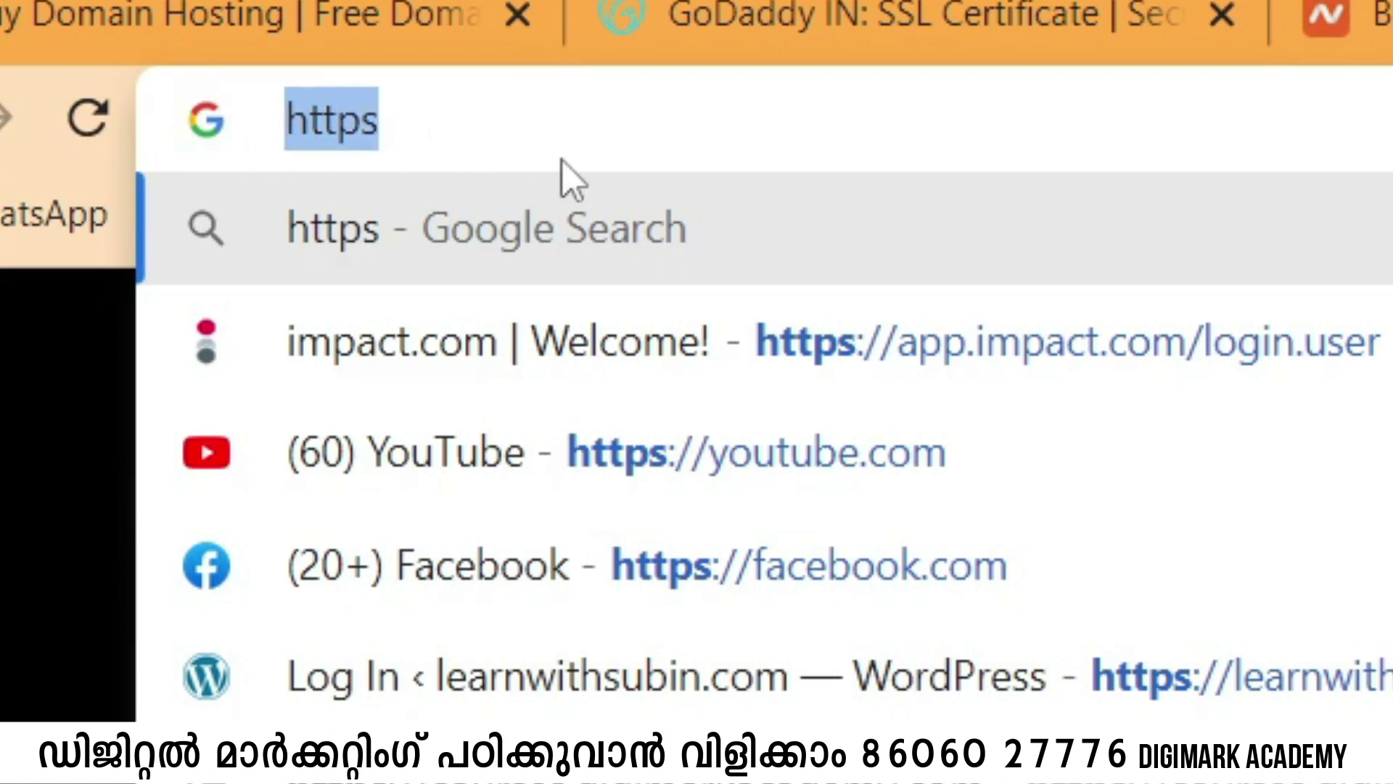
left_click(560, 135)
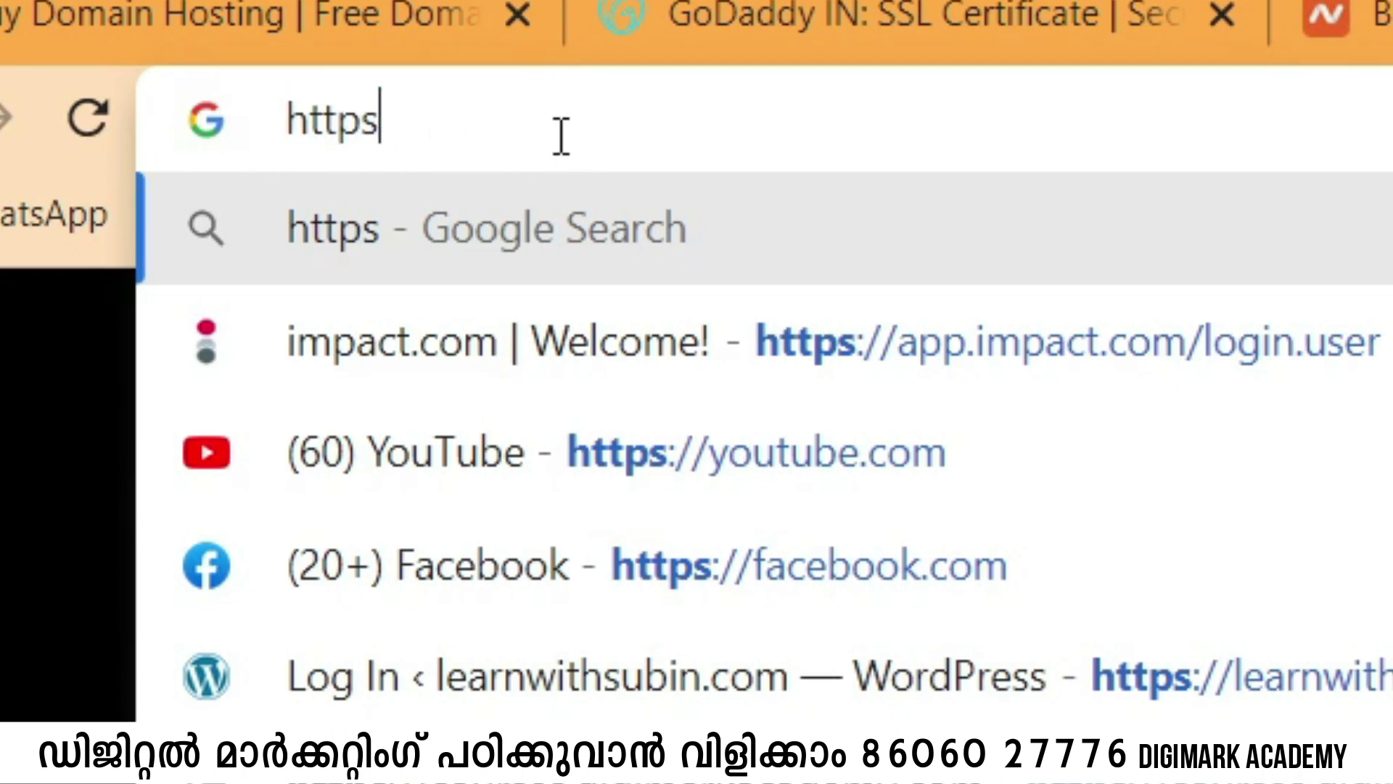
key("BackSpace")
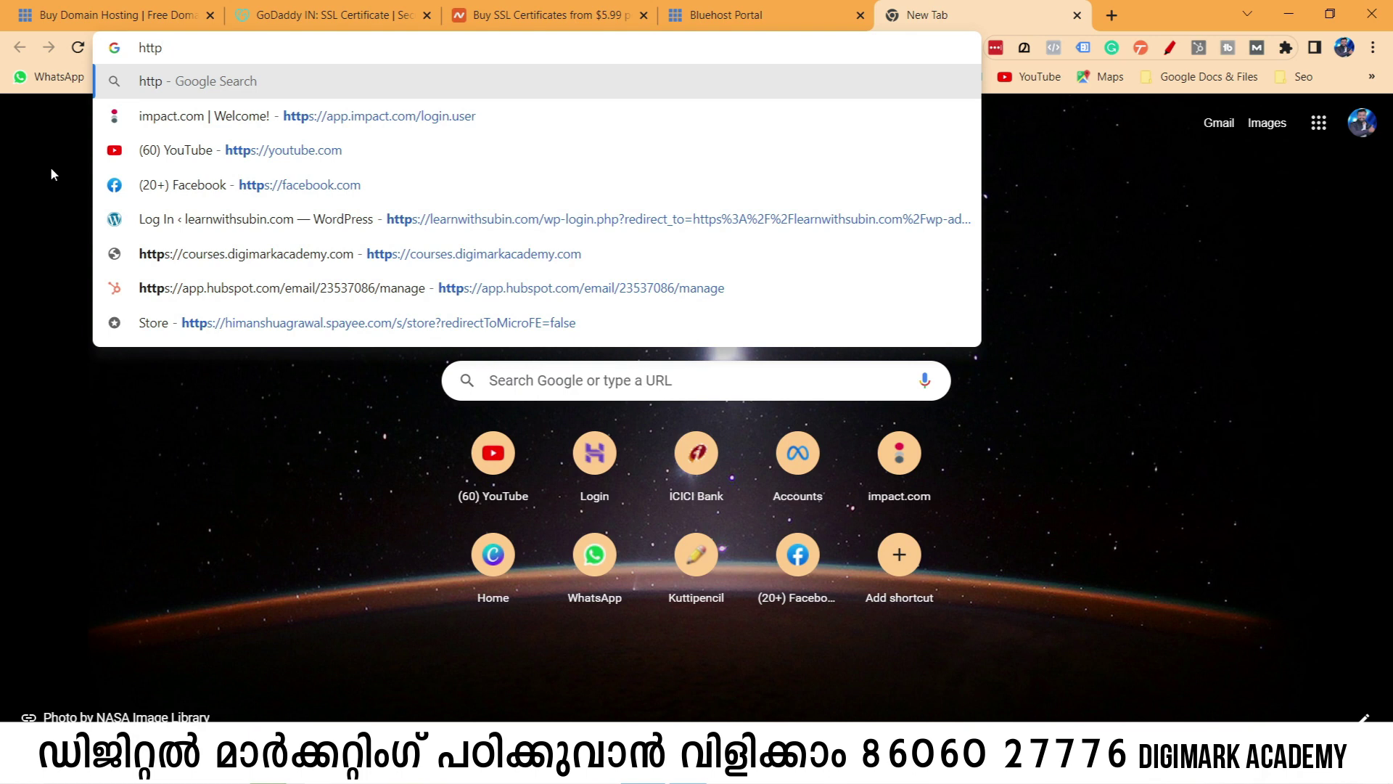
left_click(54, 164)
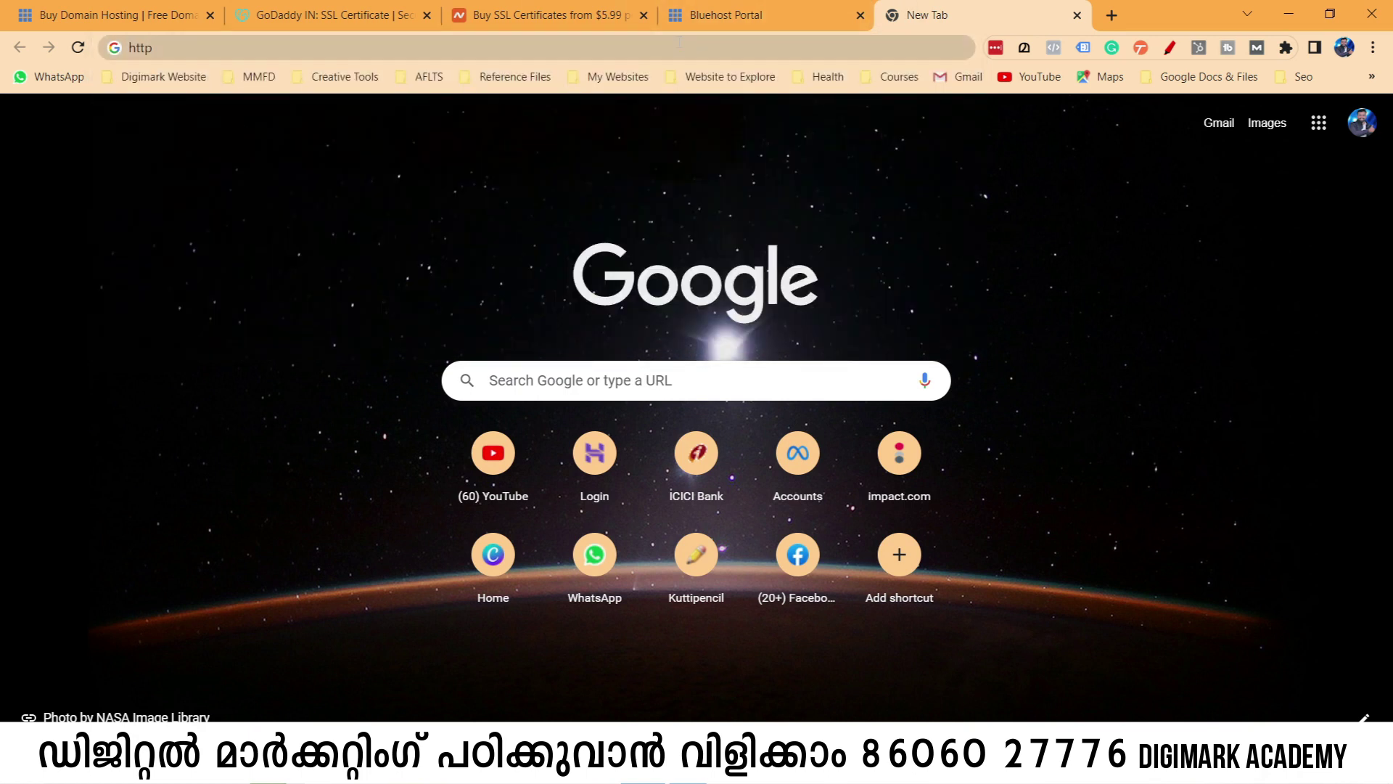
Load the website digitalkerala.co.in in the new tab.
left_click(597, 41)
double_click(595, 44)
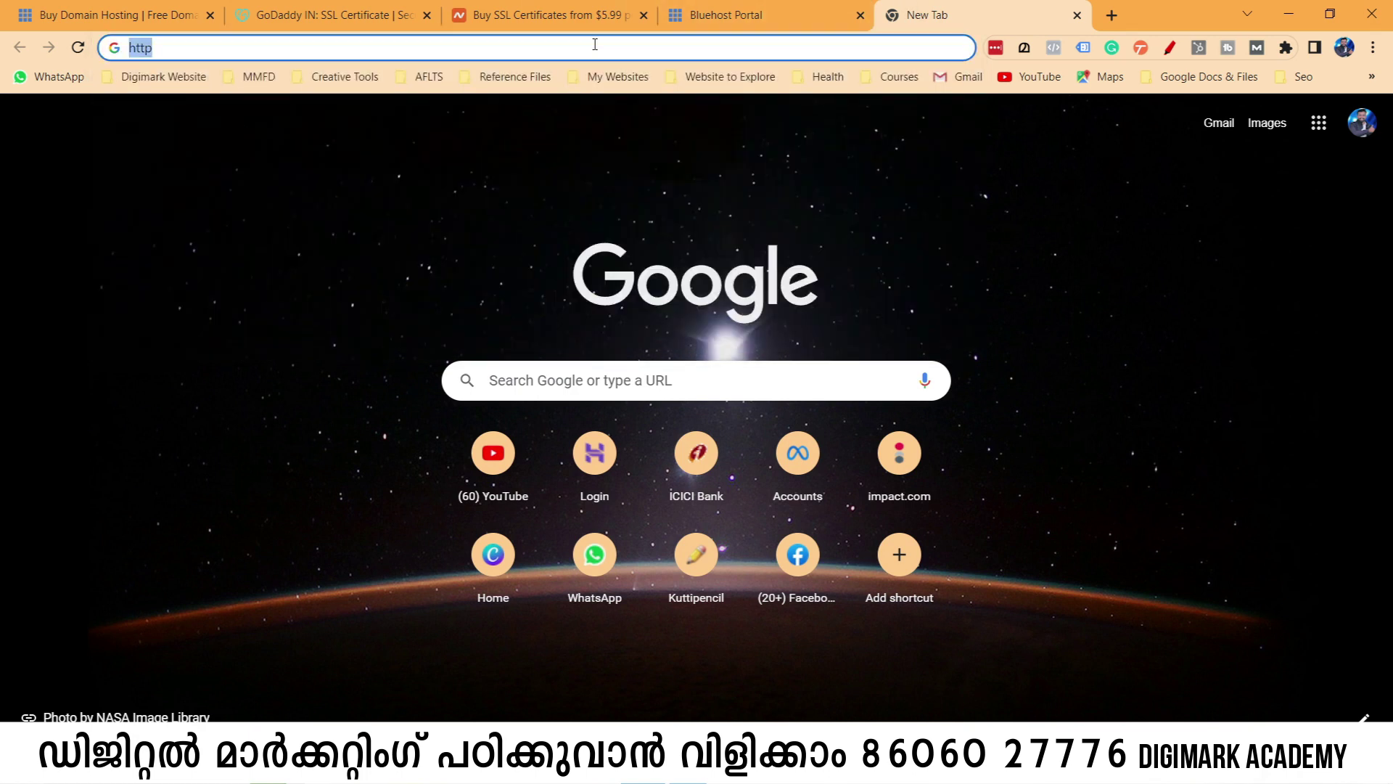
type("digittalkerala")
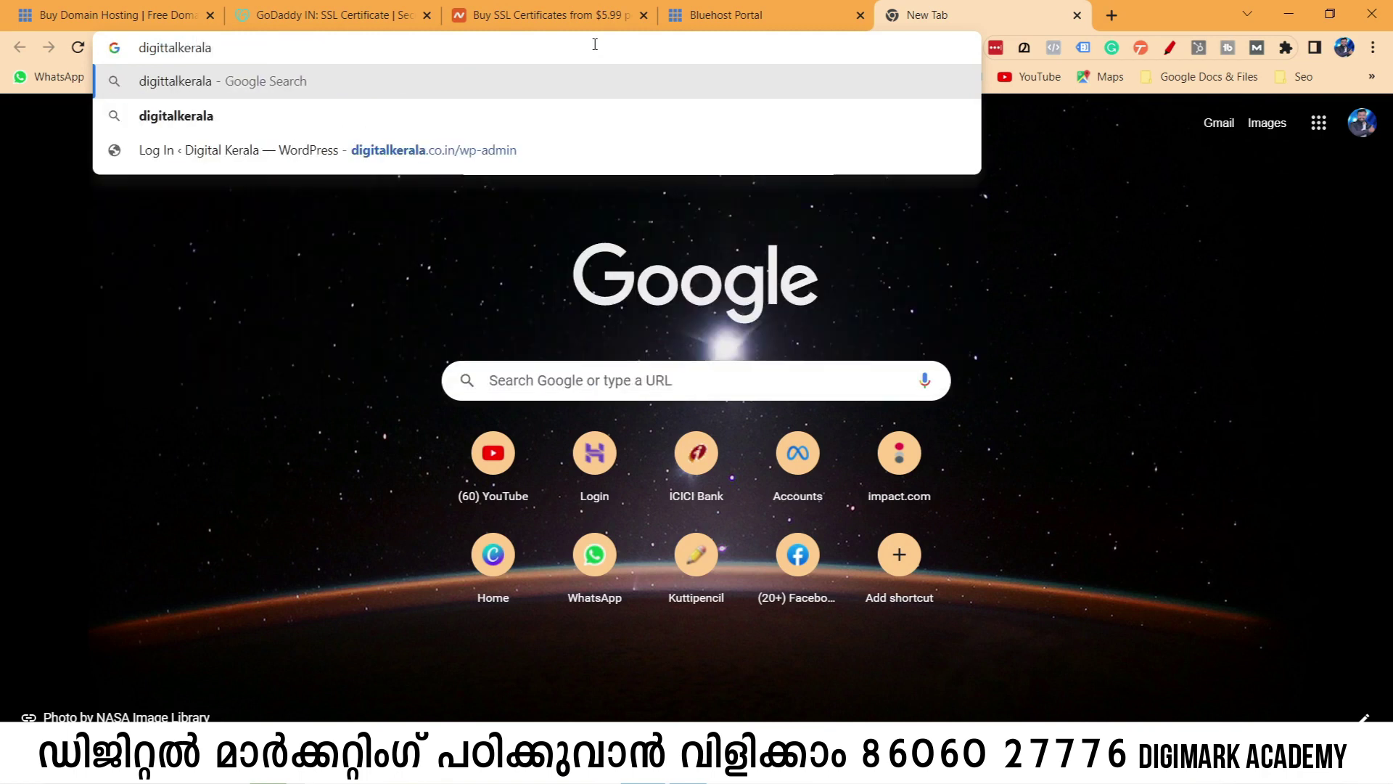
type(".co.o")
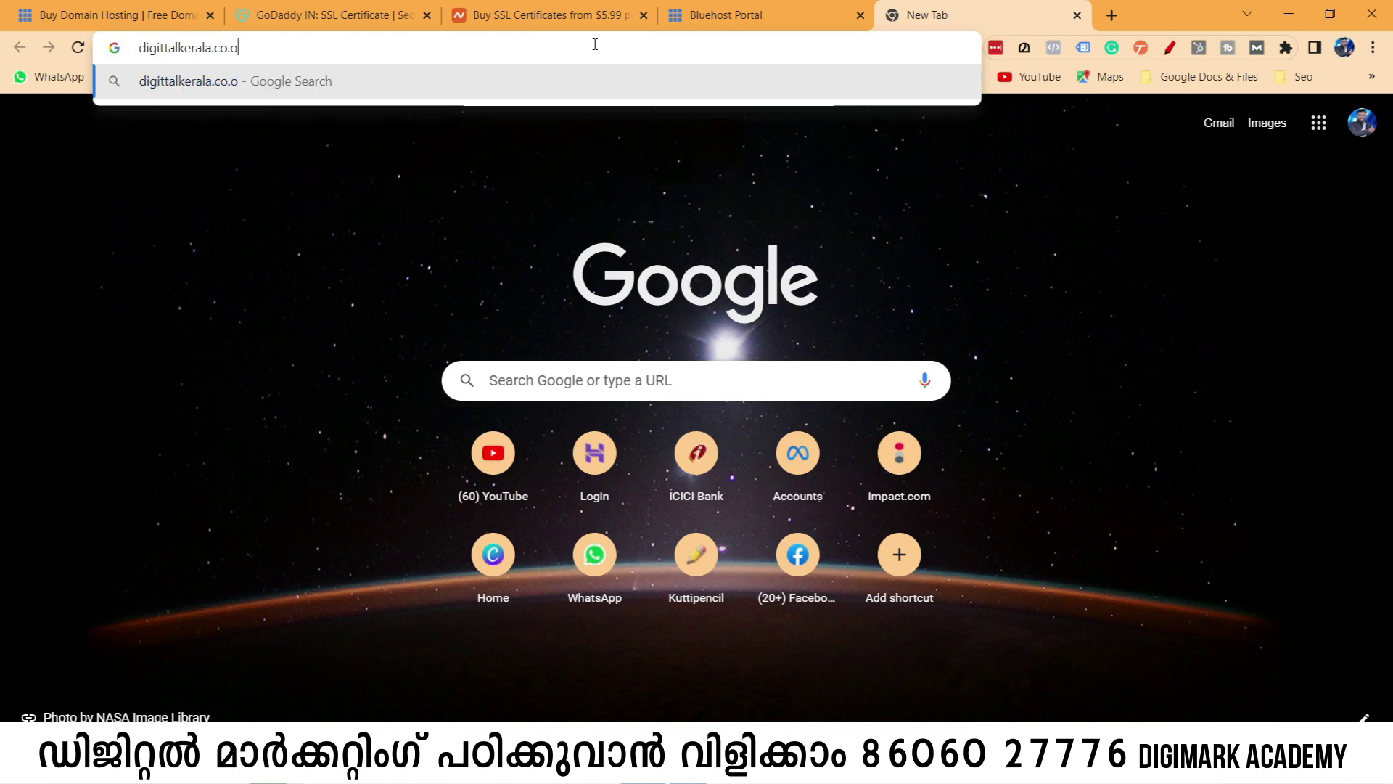
key("BackSpace")
type("in")
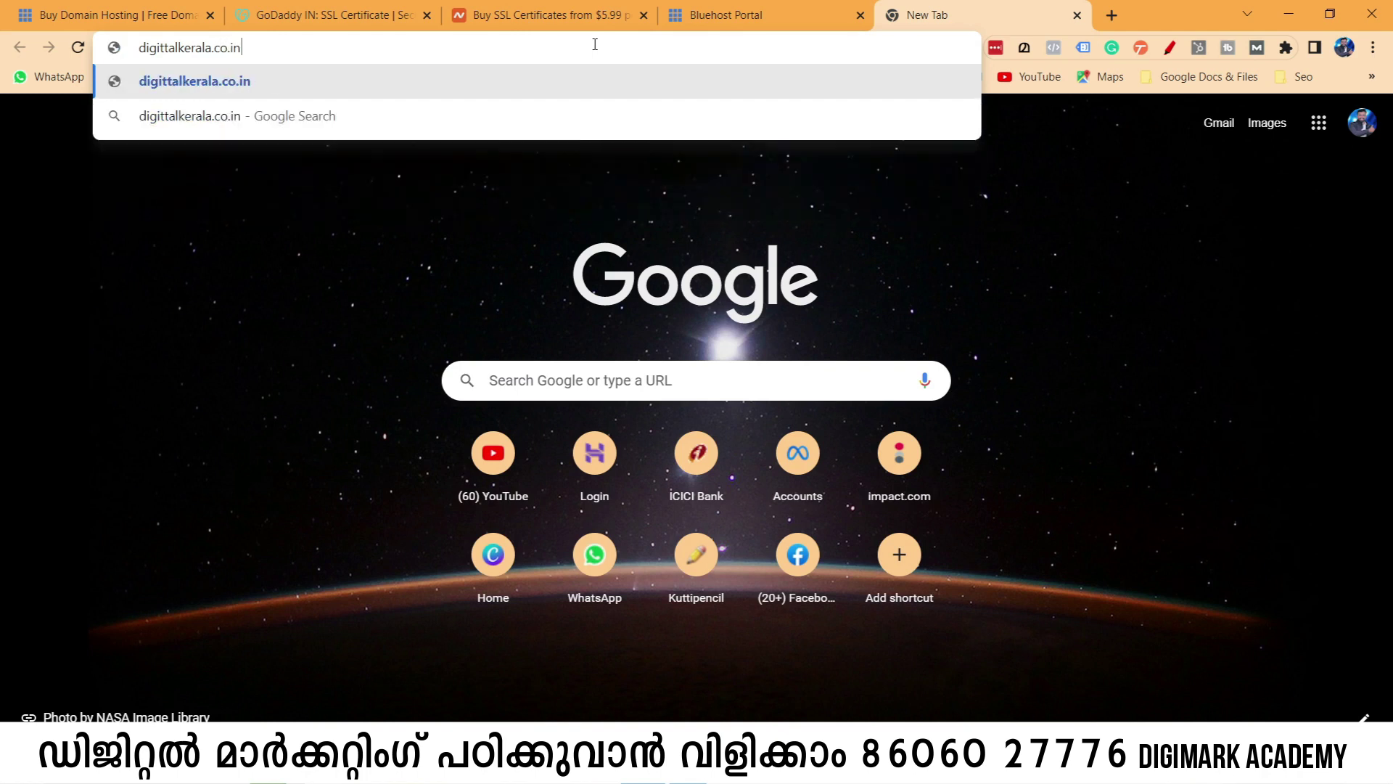
key("Return")
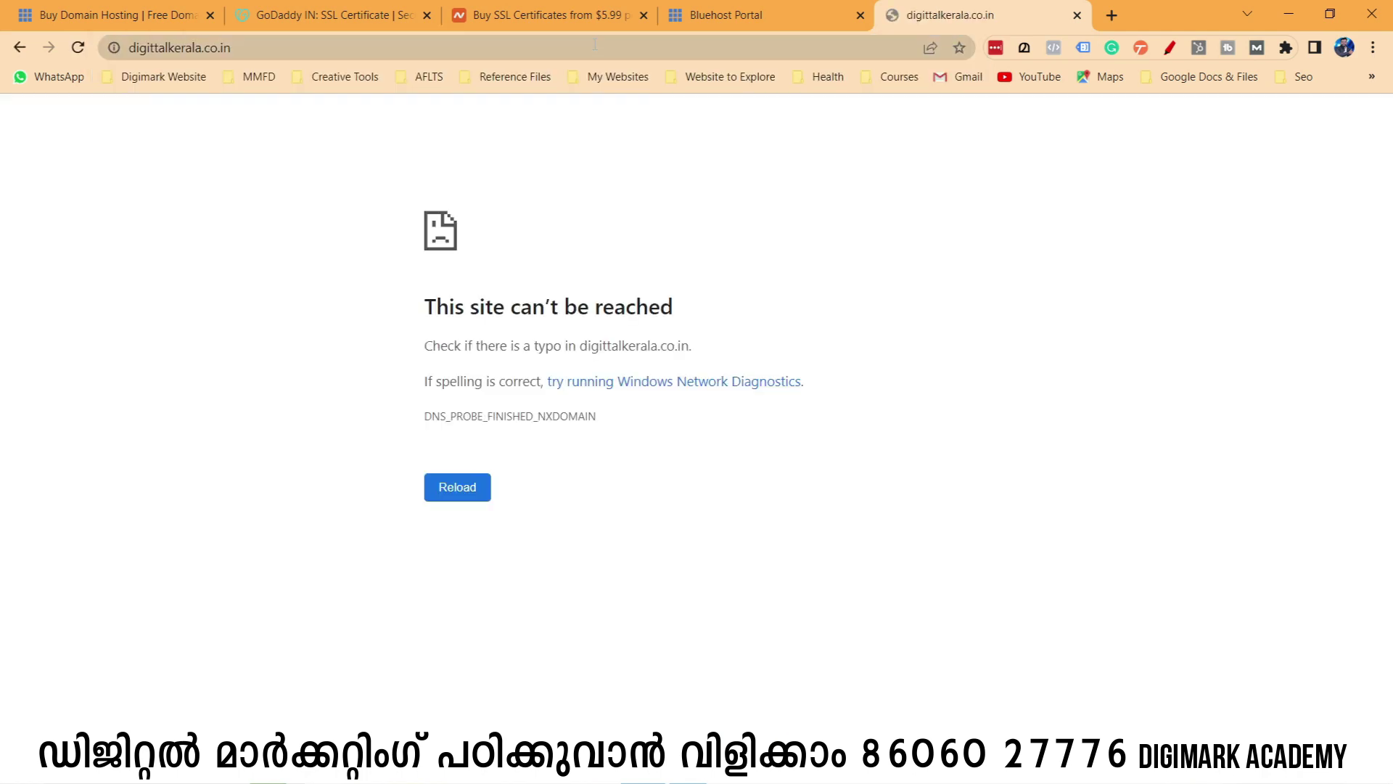
left_click(156, 48)
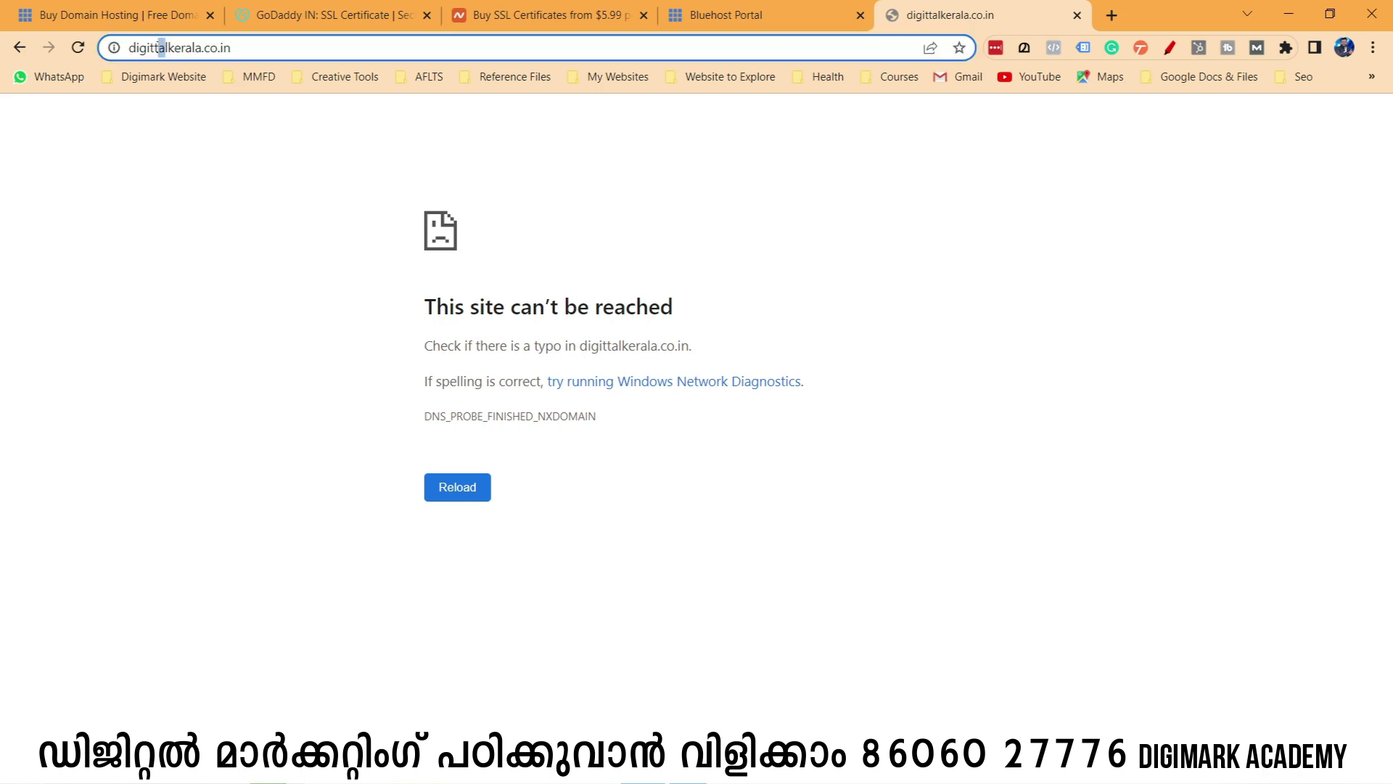
key("BackSpace")
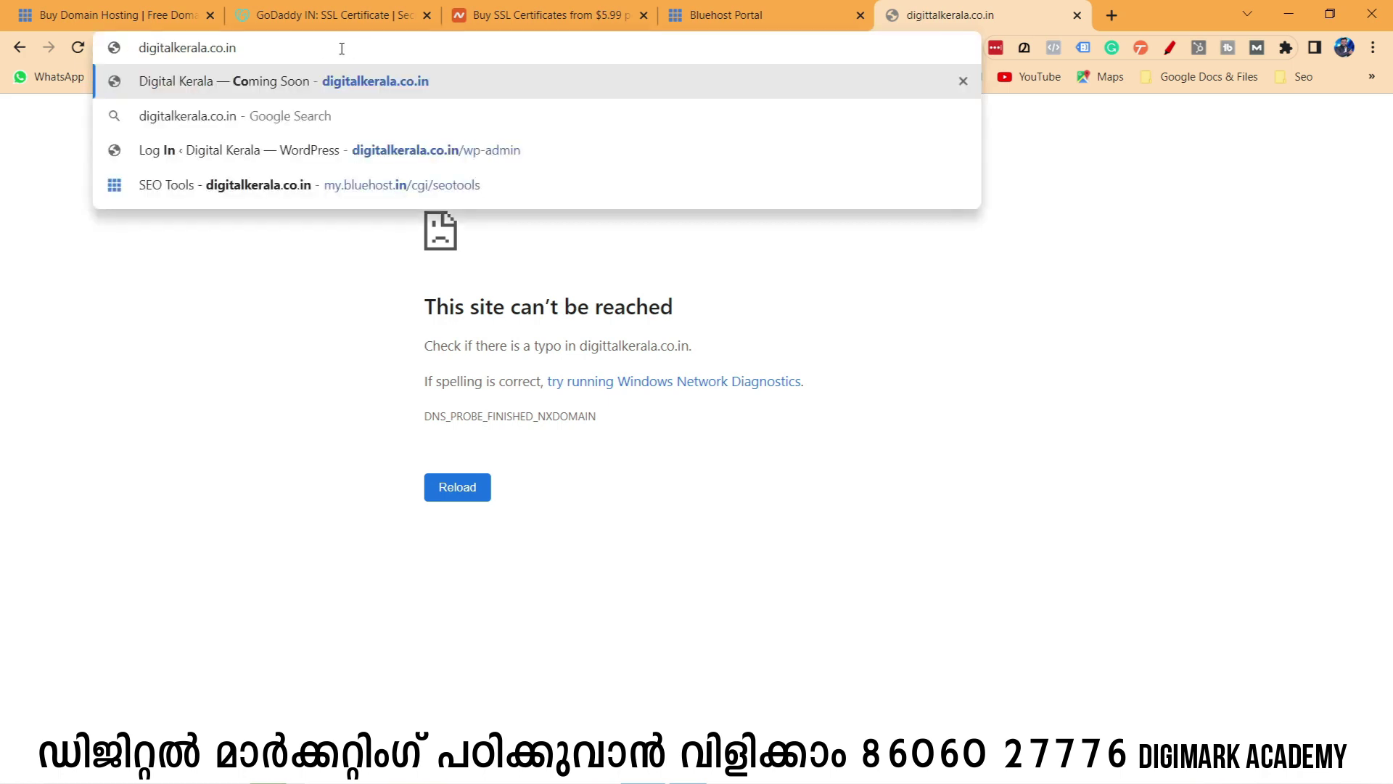
key("Return")
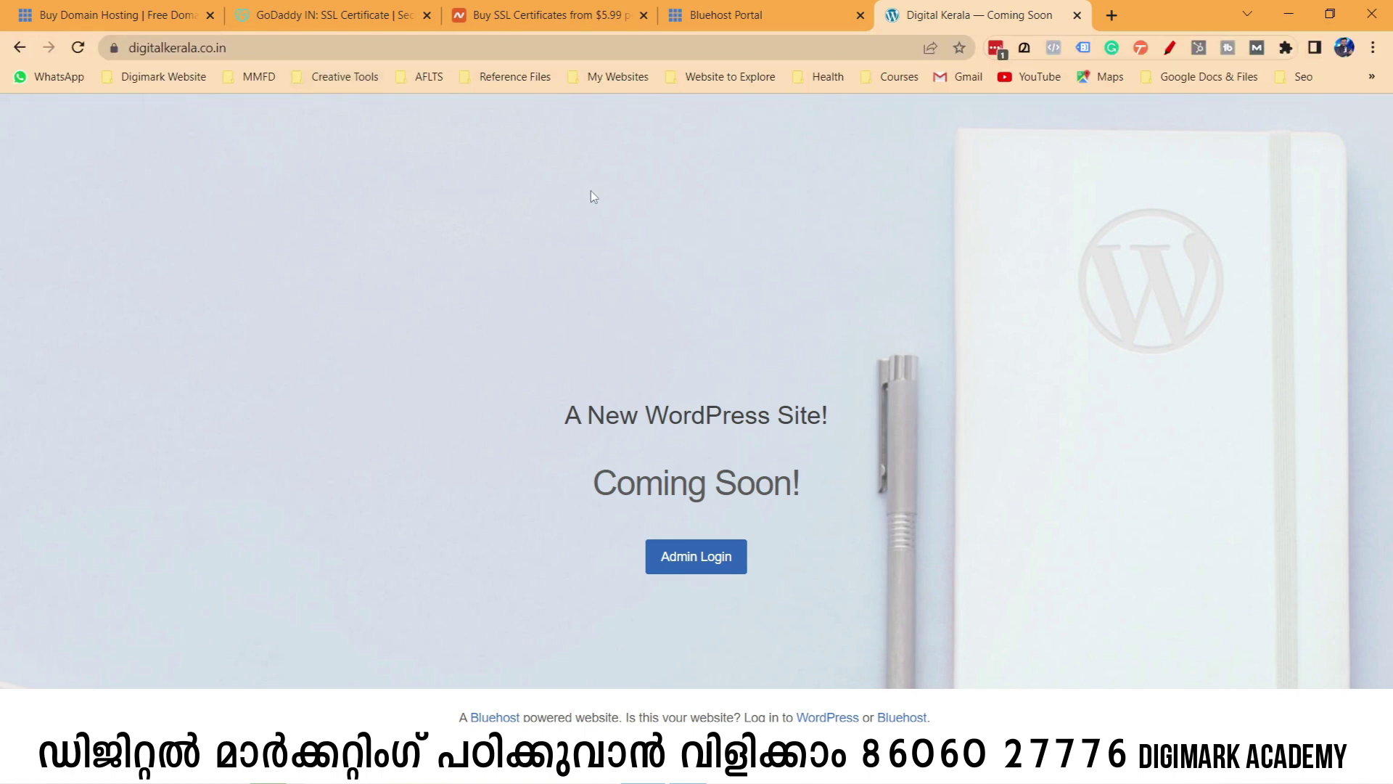
Compare the site information of digitalkerala.co.in with that of bluehost.in.
left_click(115, 52)
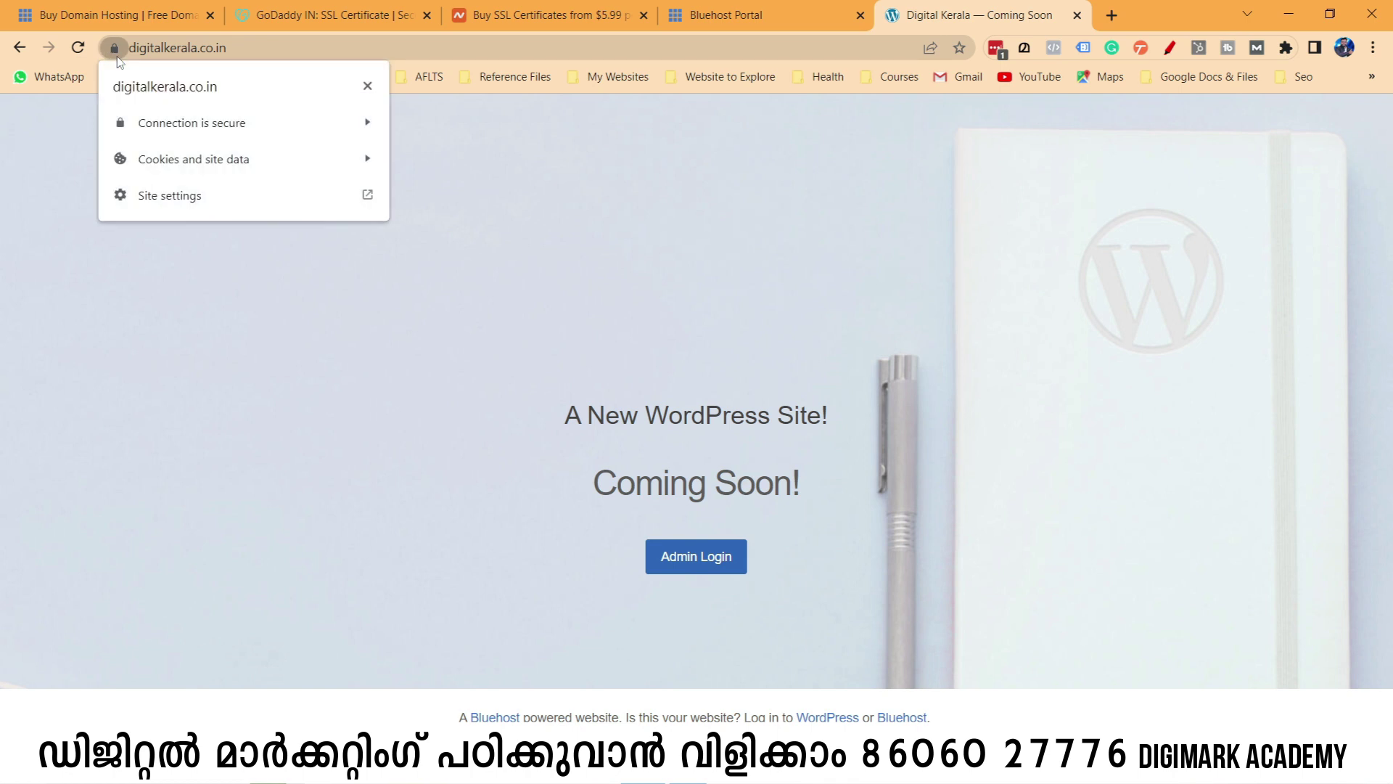
left_click(111, 16)
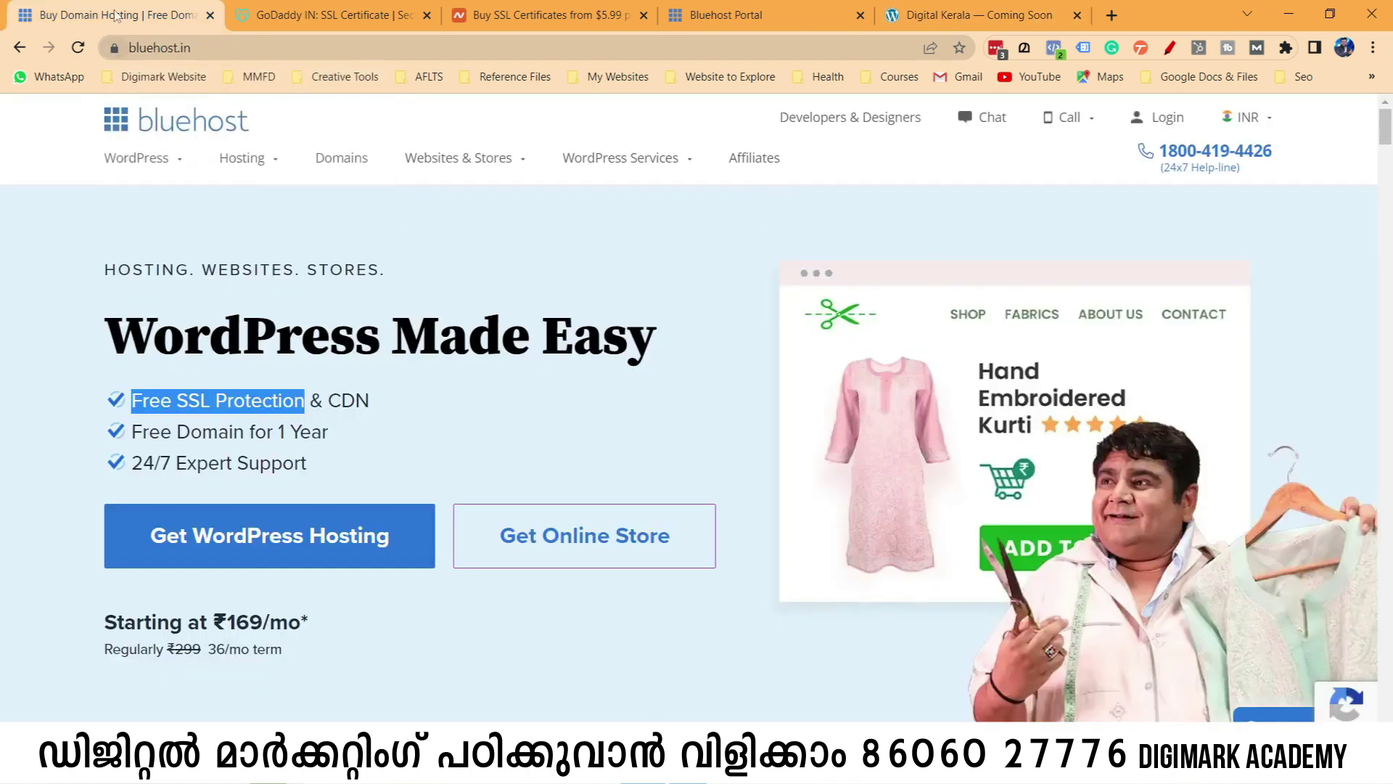
left_click(114, 49)
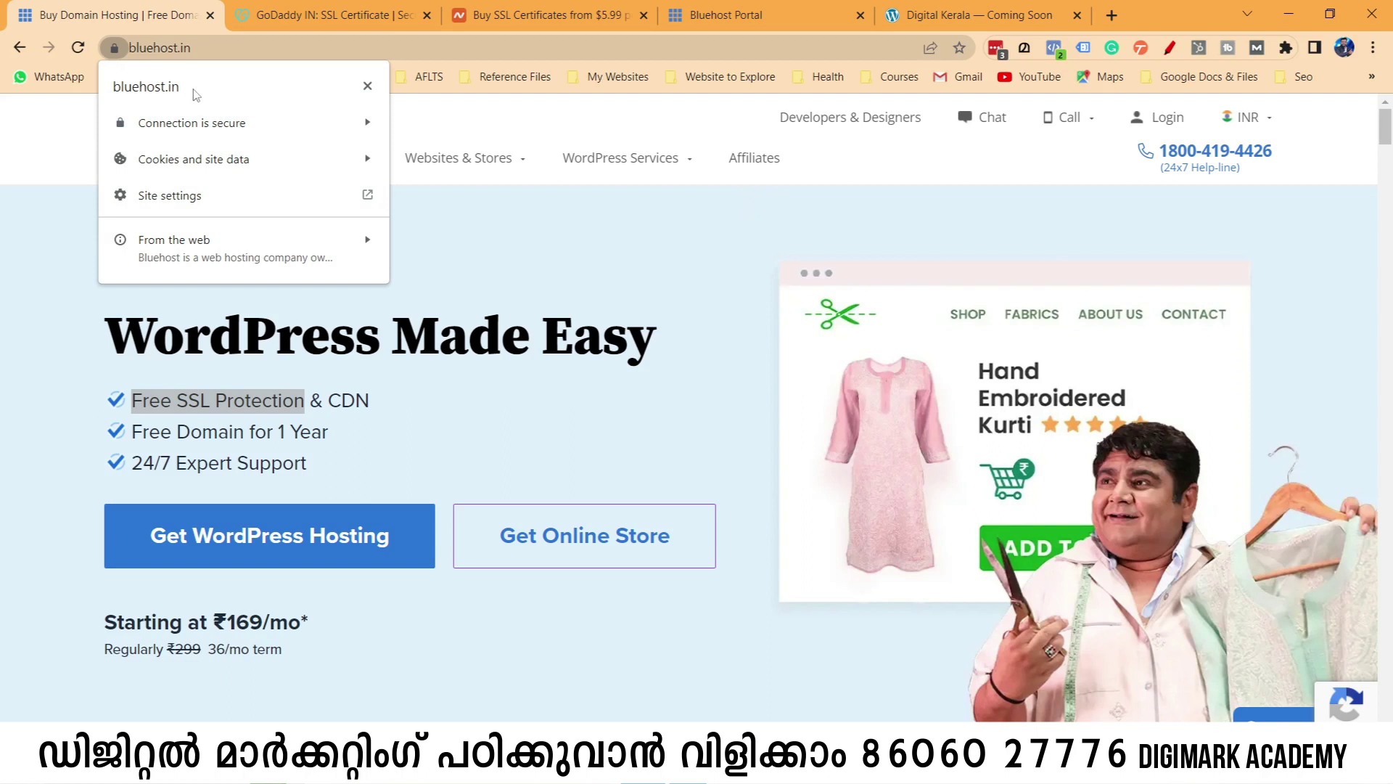
Return to digitalkerala.co.in and view its connection security details, closing the site information when finished.
left_click(964, 9)
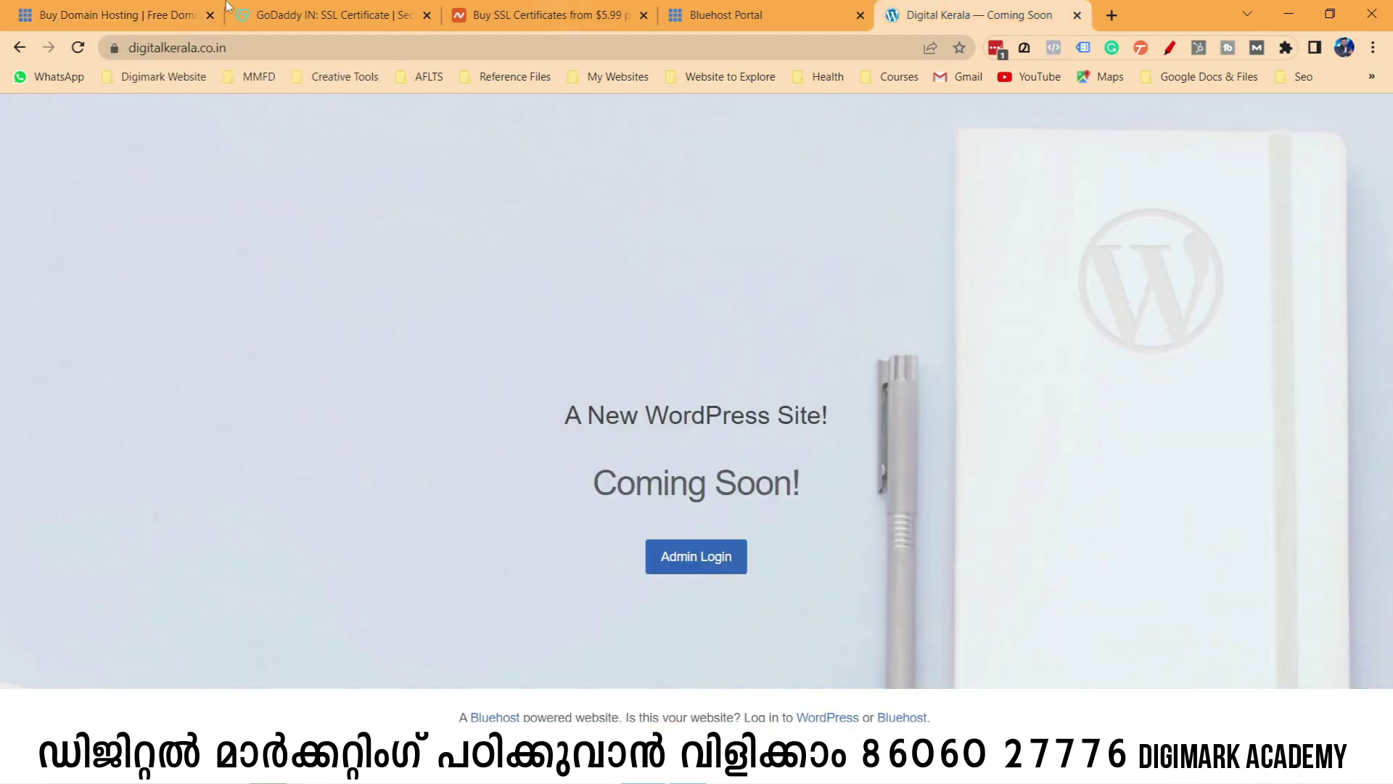
left_click(114, 48)
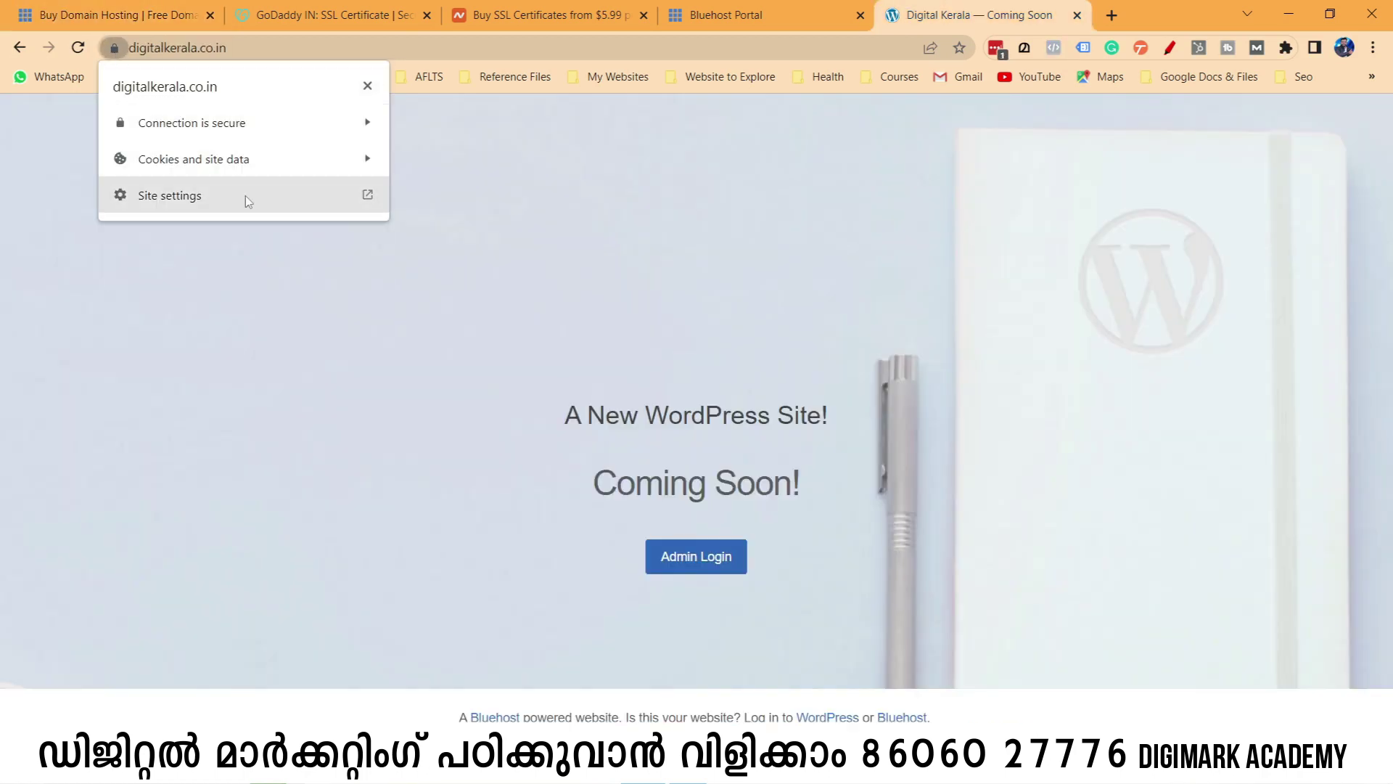
left_click(366, 122)
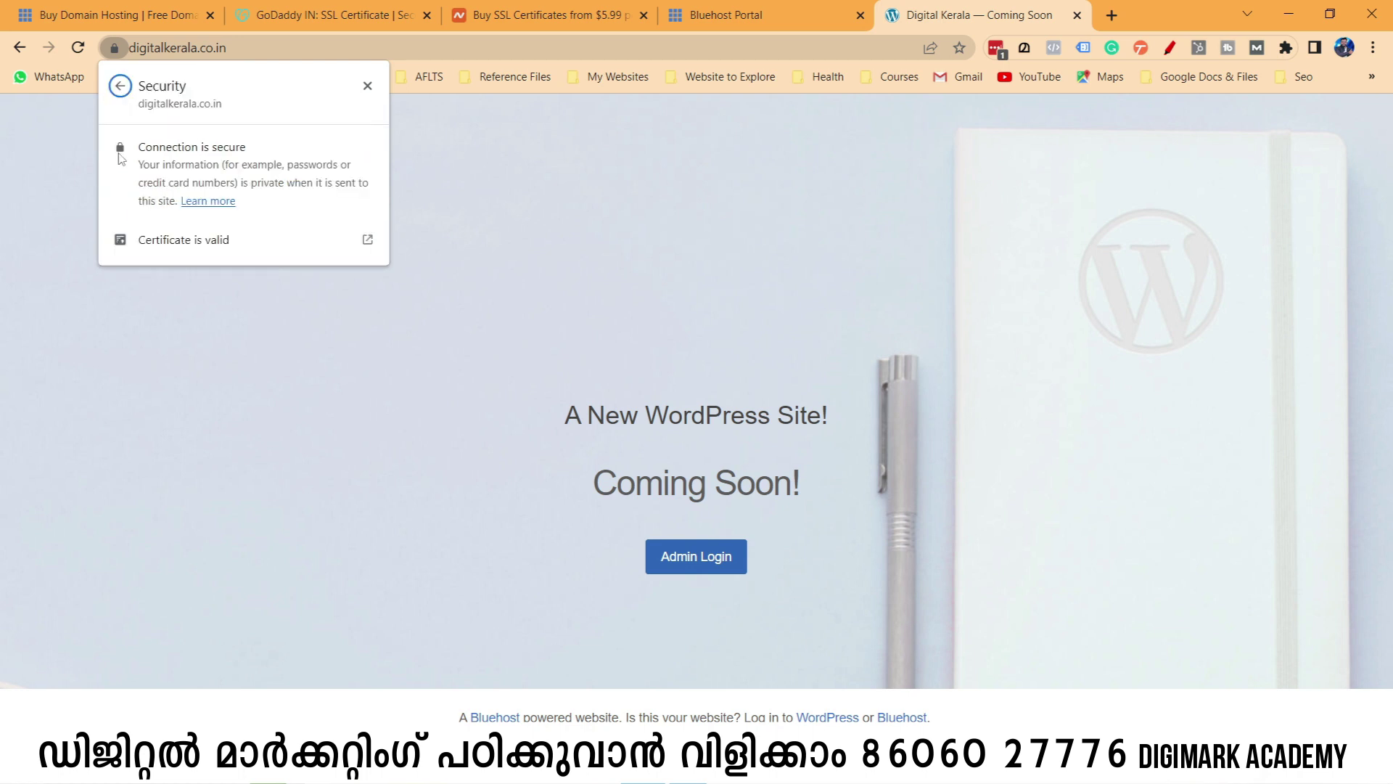
left_click(120, 87)
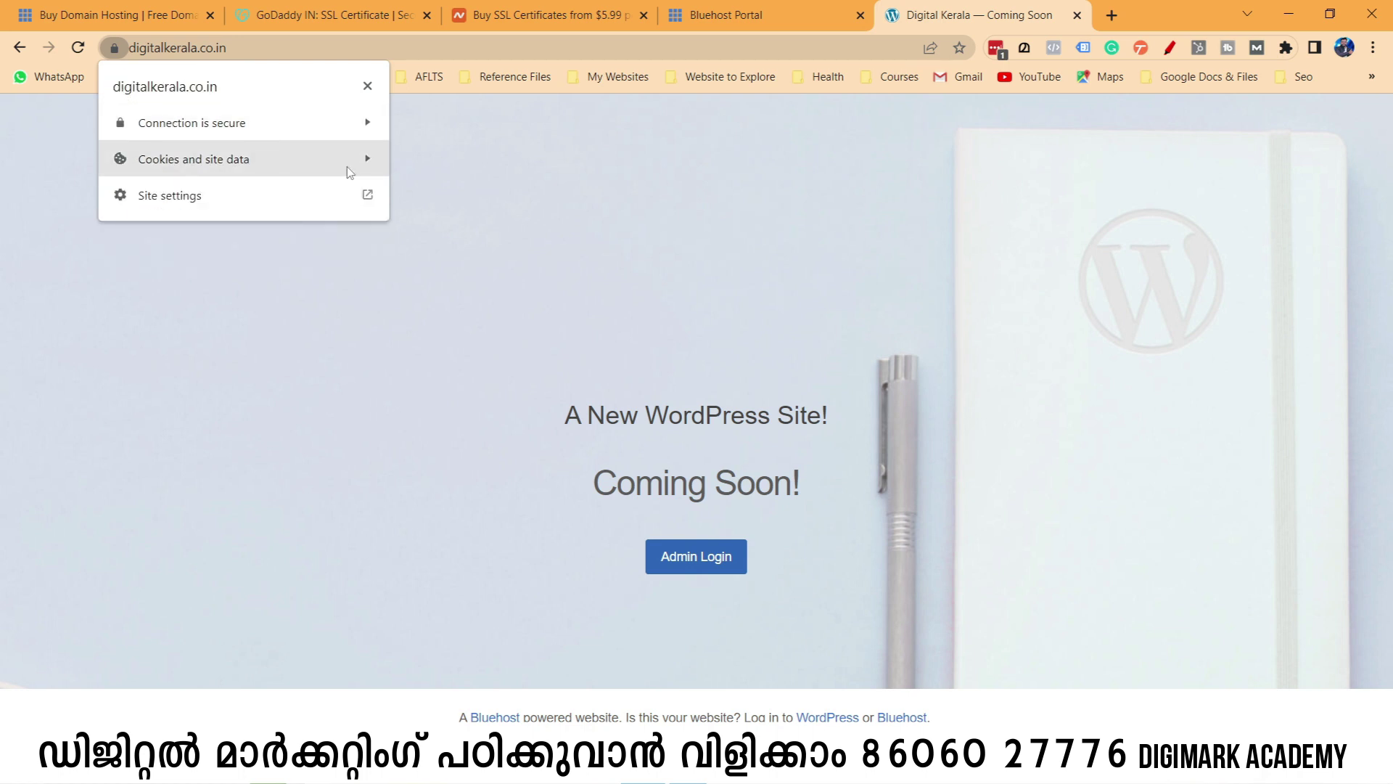
left_click(153, 360)
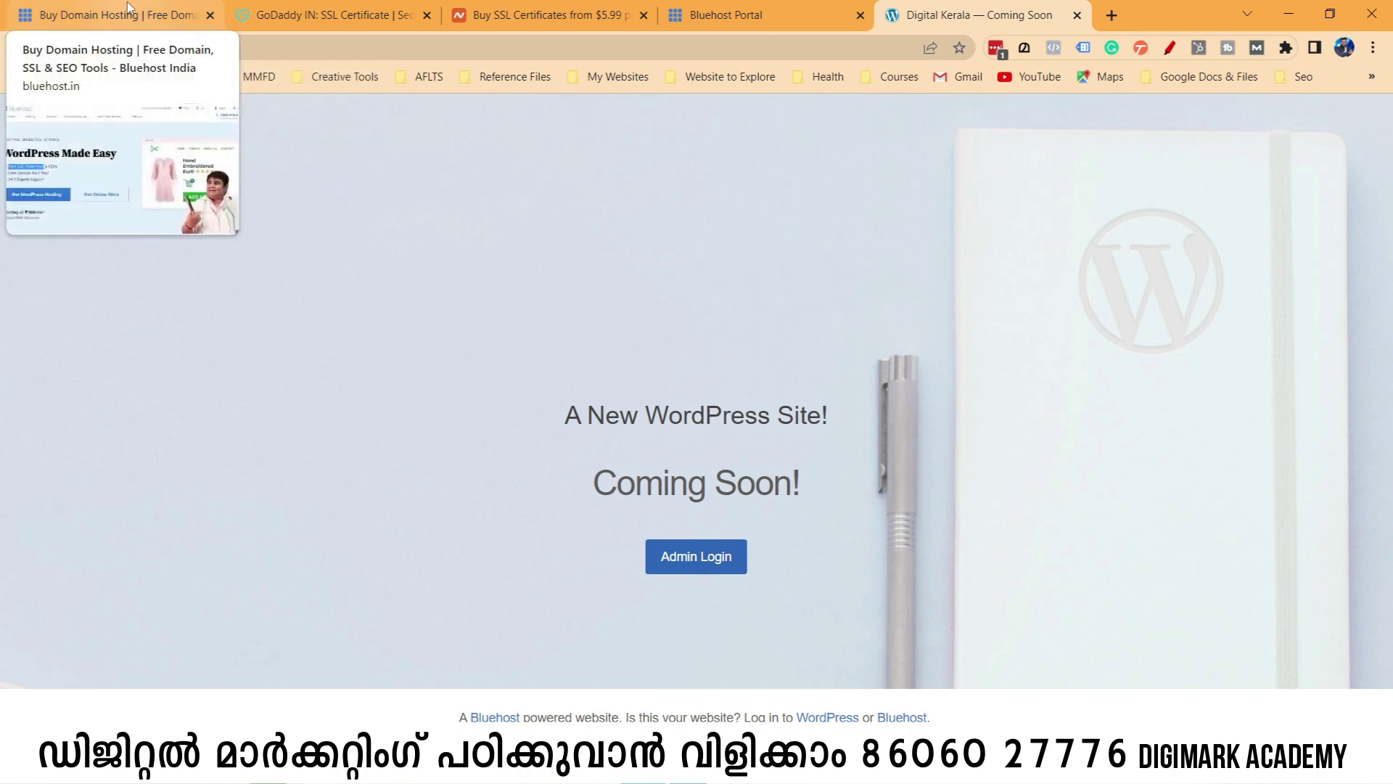
Examine GoDaddy's SSL certificate plans, highlighting the Domain Validation certificate's name and yearly price, and return to the Bluehost home page.
left_click(128, 8)
left_click(347, 9)
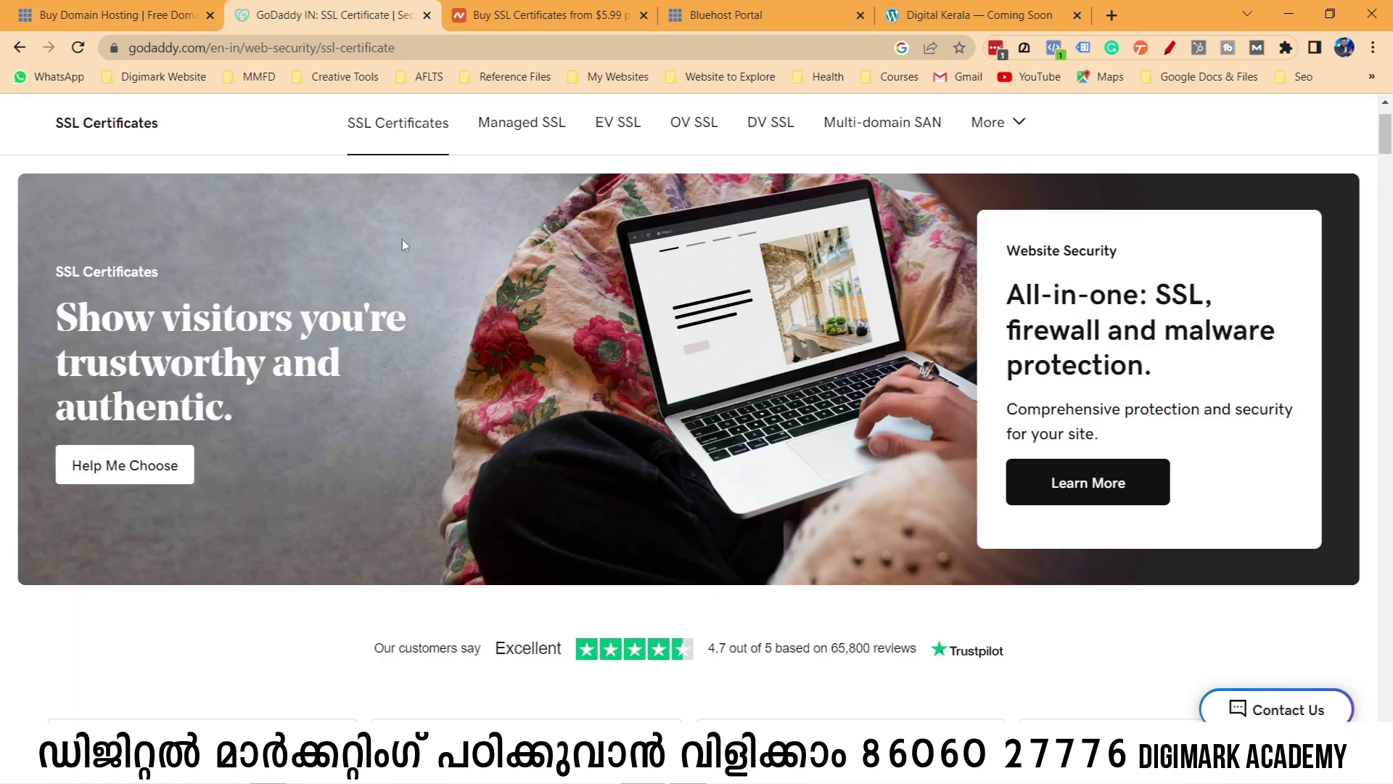
scroll(402, 238, "down", 3)
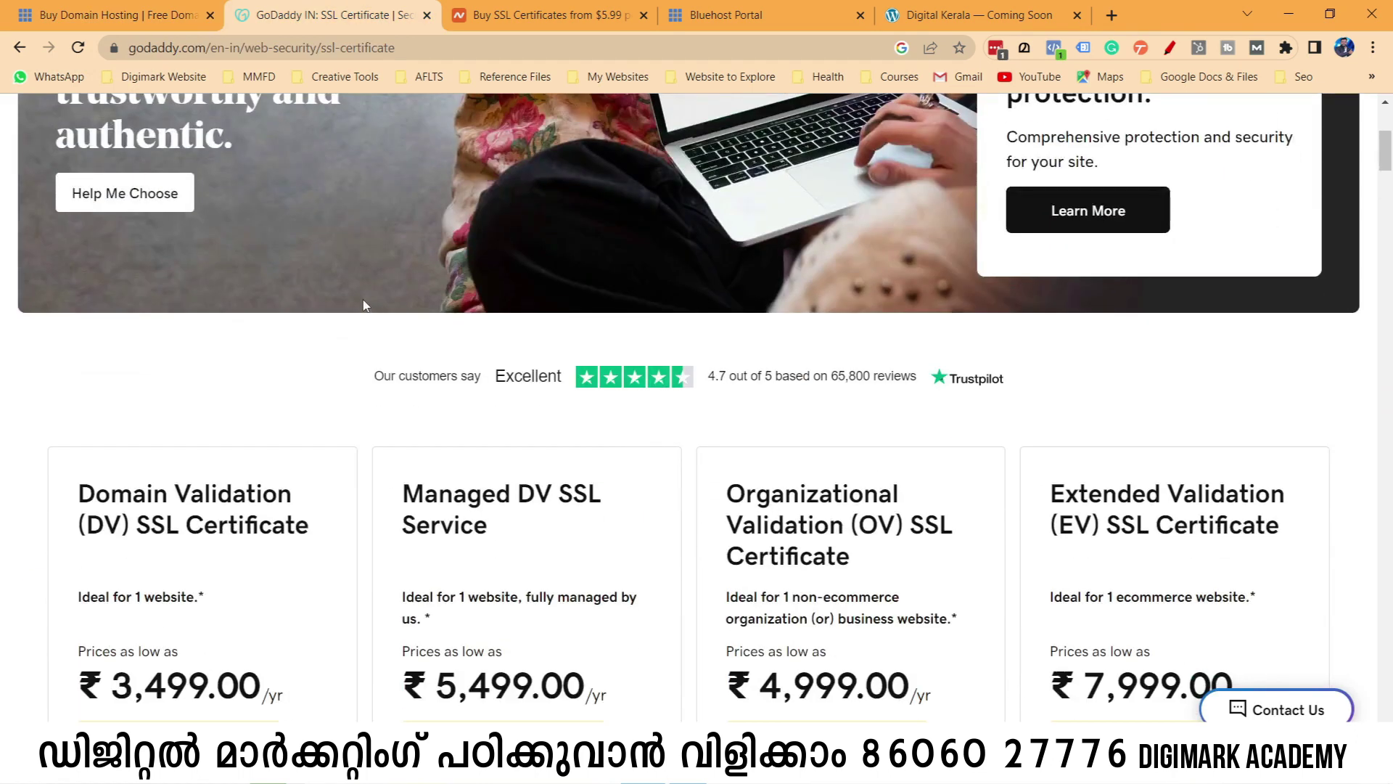
scroll(364, 305, "down", 3)
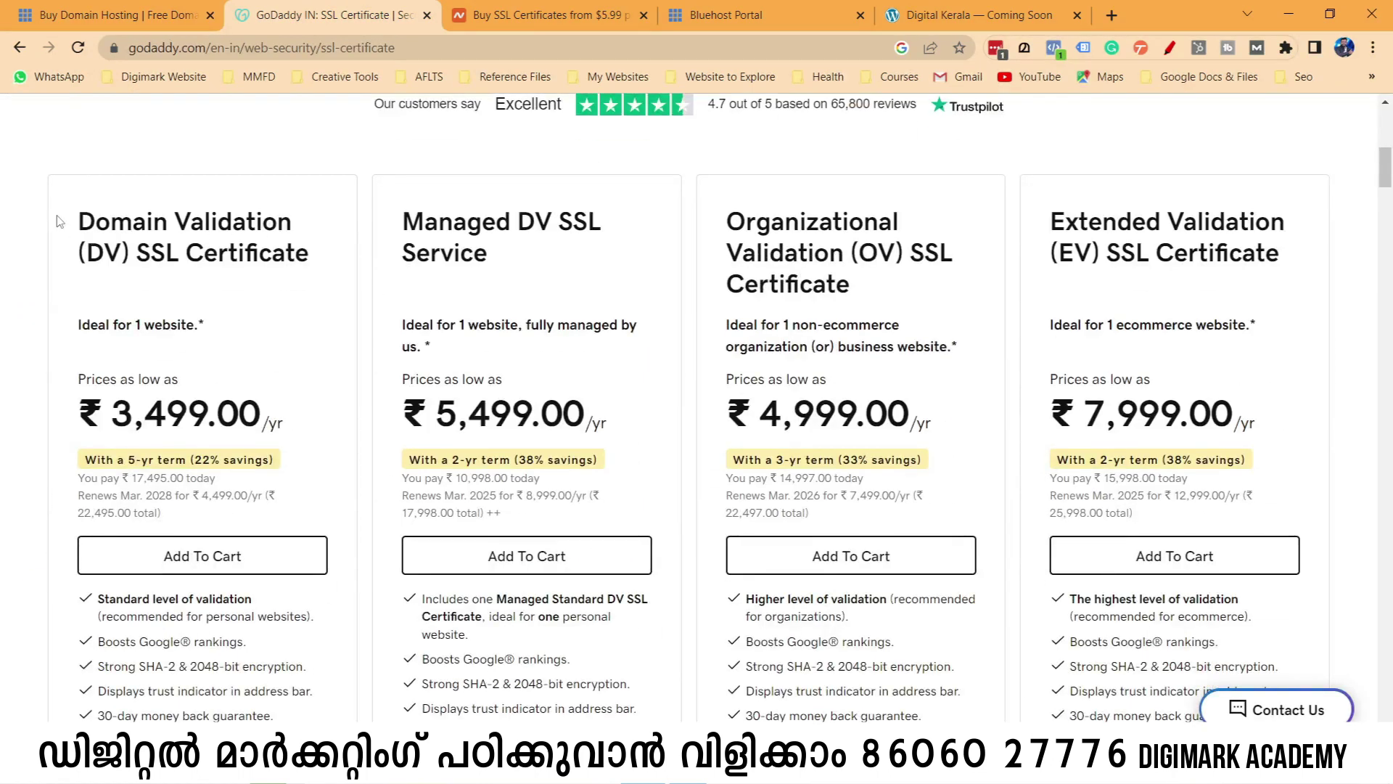
left_click_drag(138, 252, 315, 263)
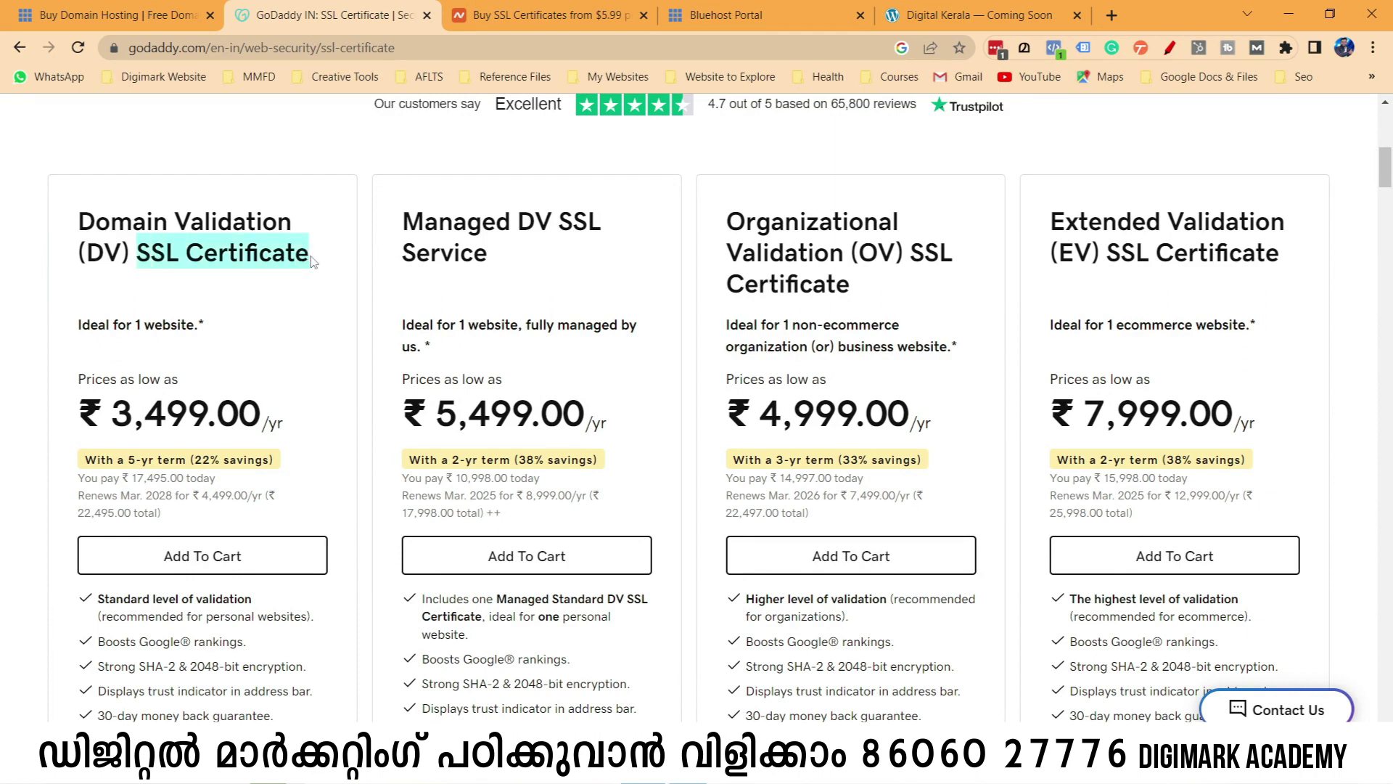
left_click_drag(111, 417, 265, 423)
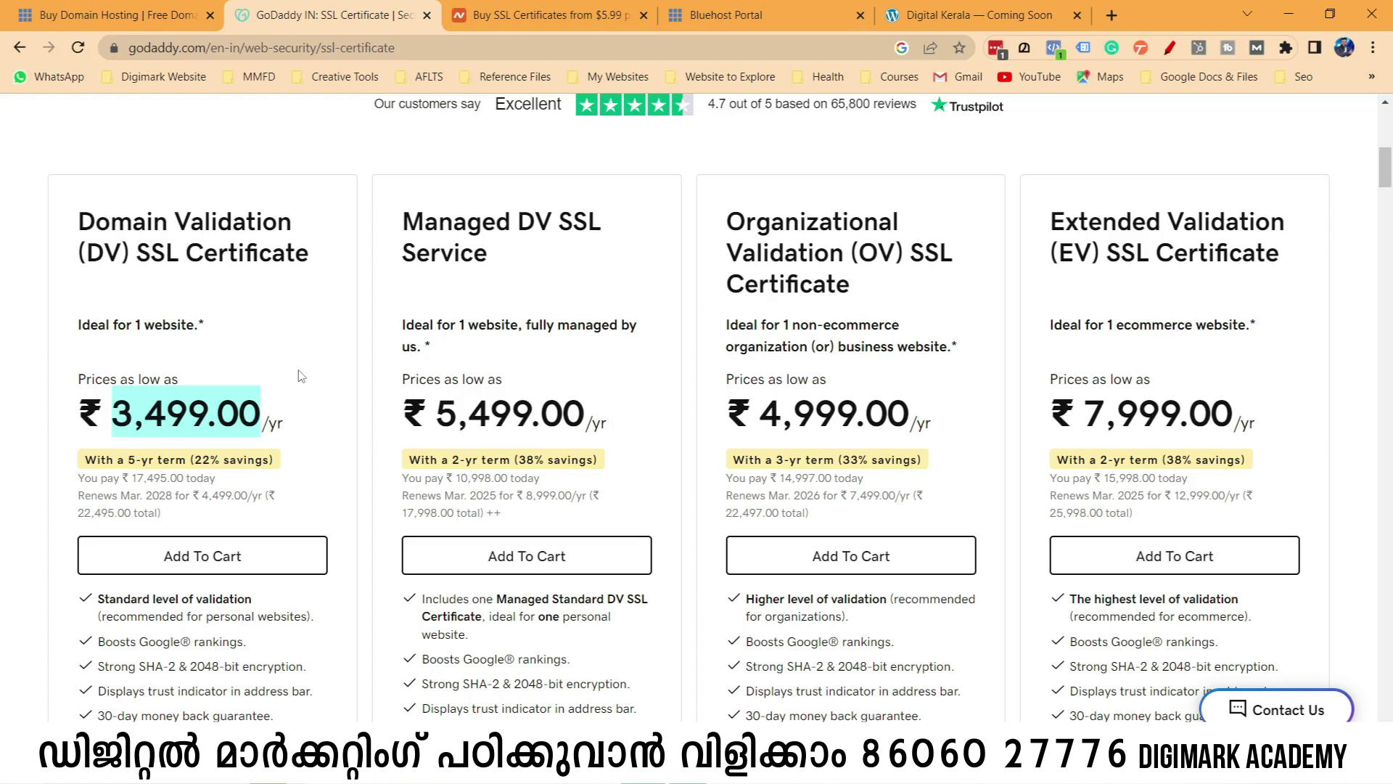
scroll(301, 375, "up", 5)
left_click(109, 14)
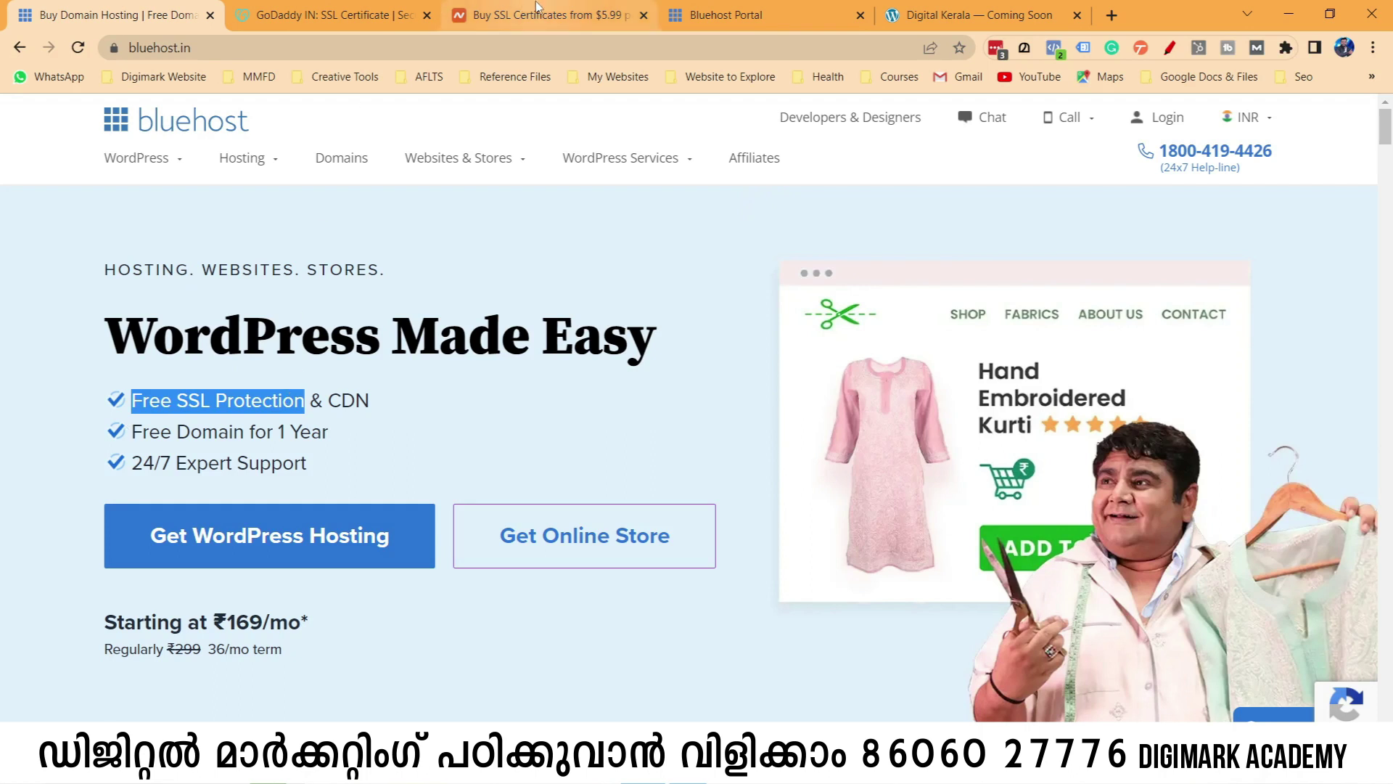
View Namecheap's SSL certificate plans and highlight the yearly price of InstantSSL Pro.
left_click(327, 14)
left_click(518, 7)
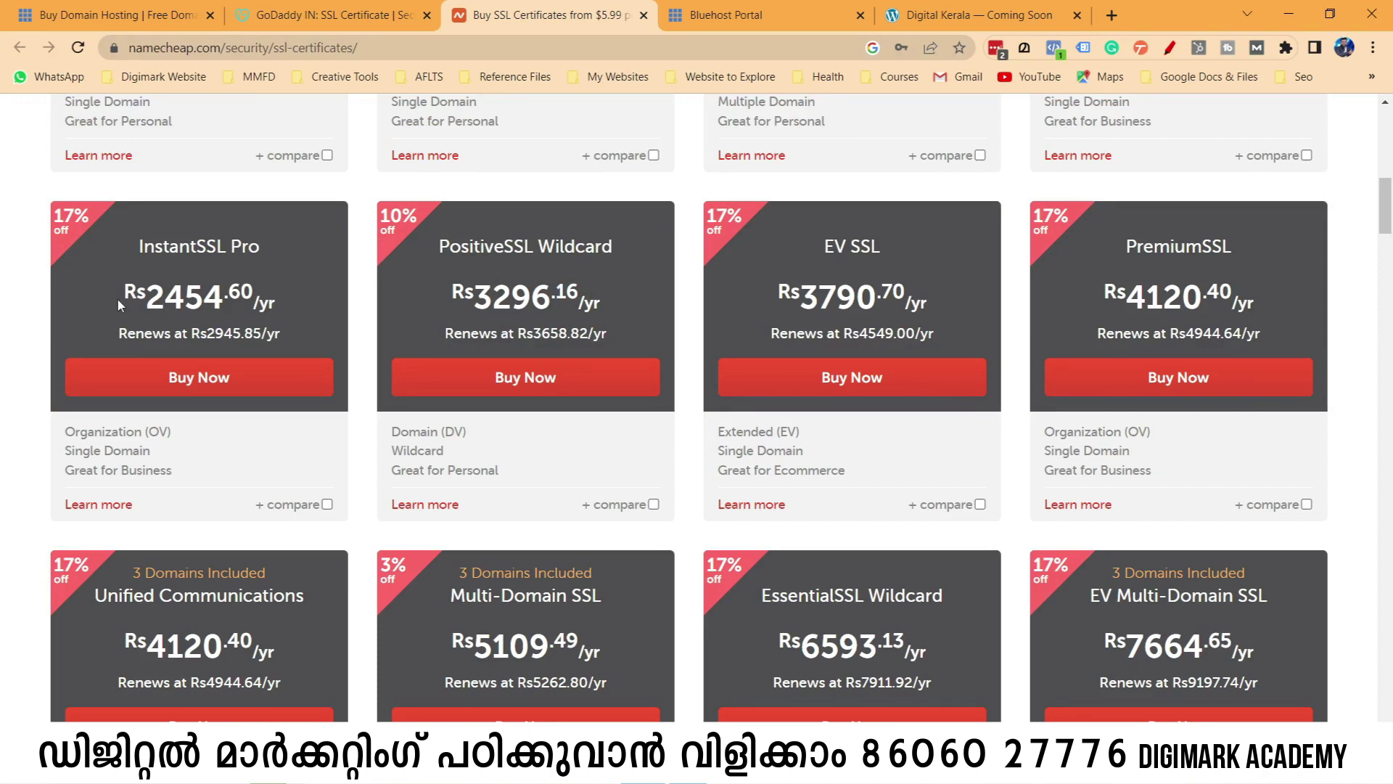
left_click_drag(119, 296, 276, 297)
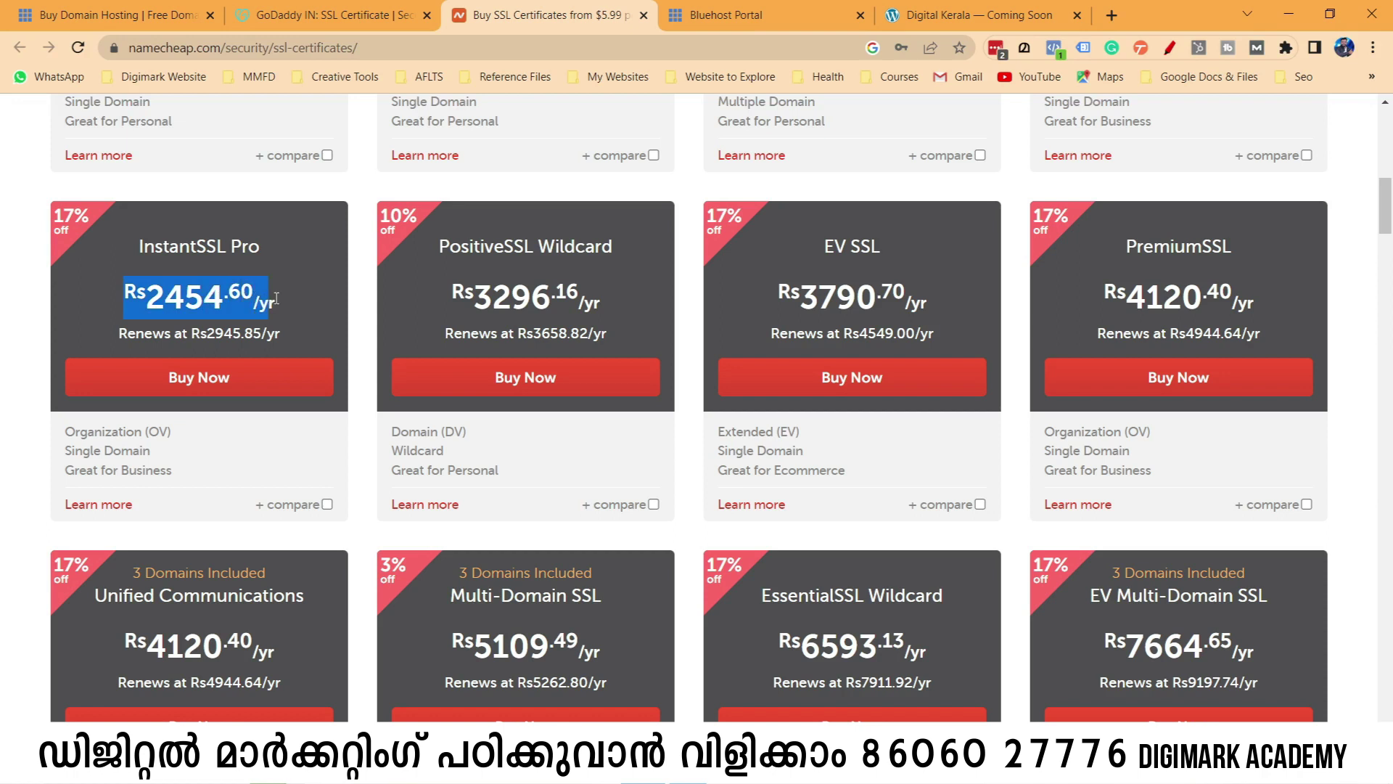
Return to the Bluehost home page and highlight the Free SSL Protection feature.
left_click(116, 15)
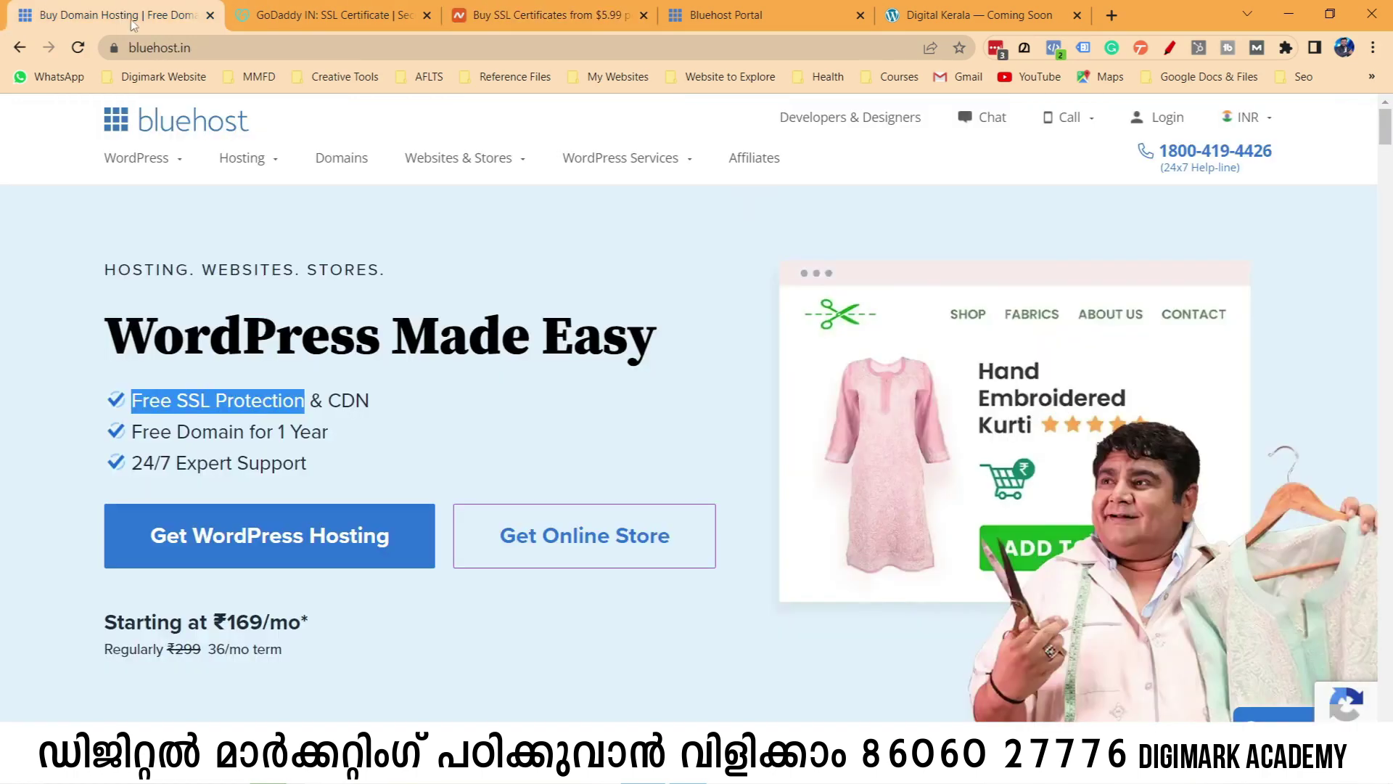
left_click(63, 294)
left_click_drag(137, 401, 310, 400)
scroll(309, 400, "down", 2)
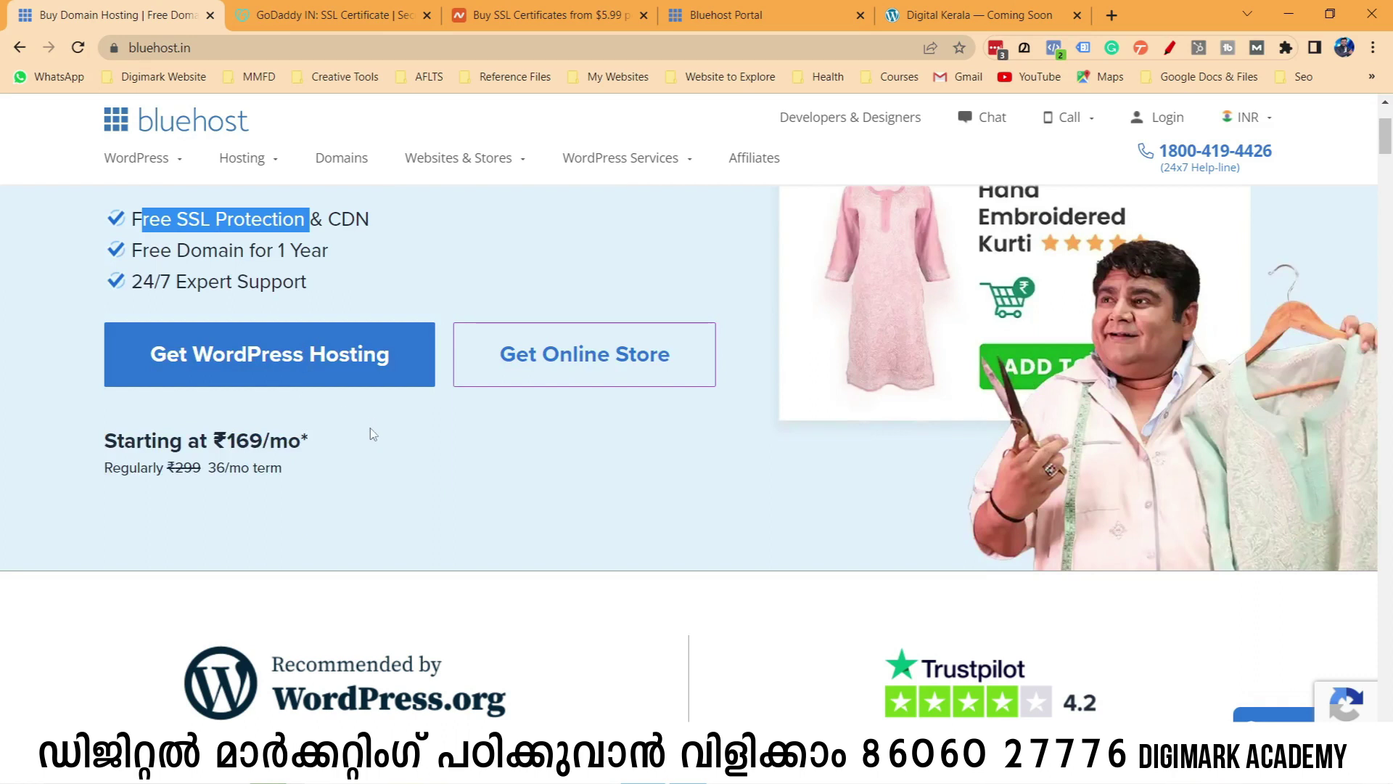
scroll(373, 434, "up", 3)
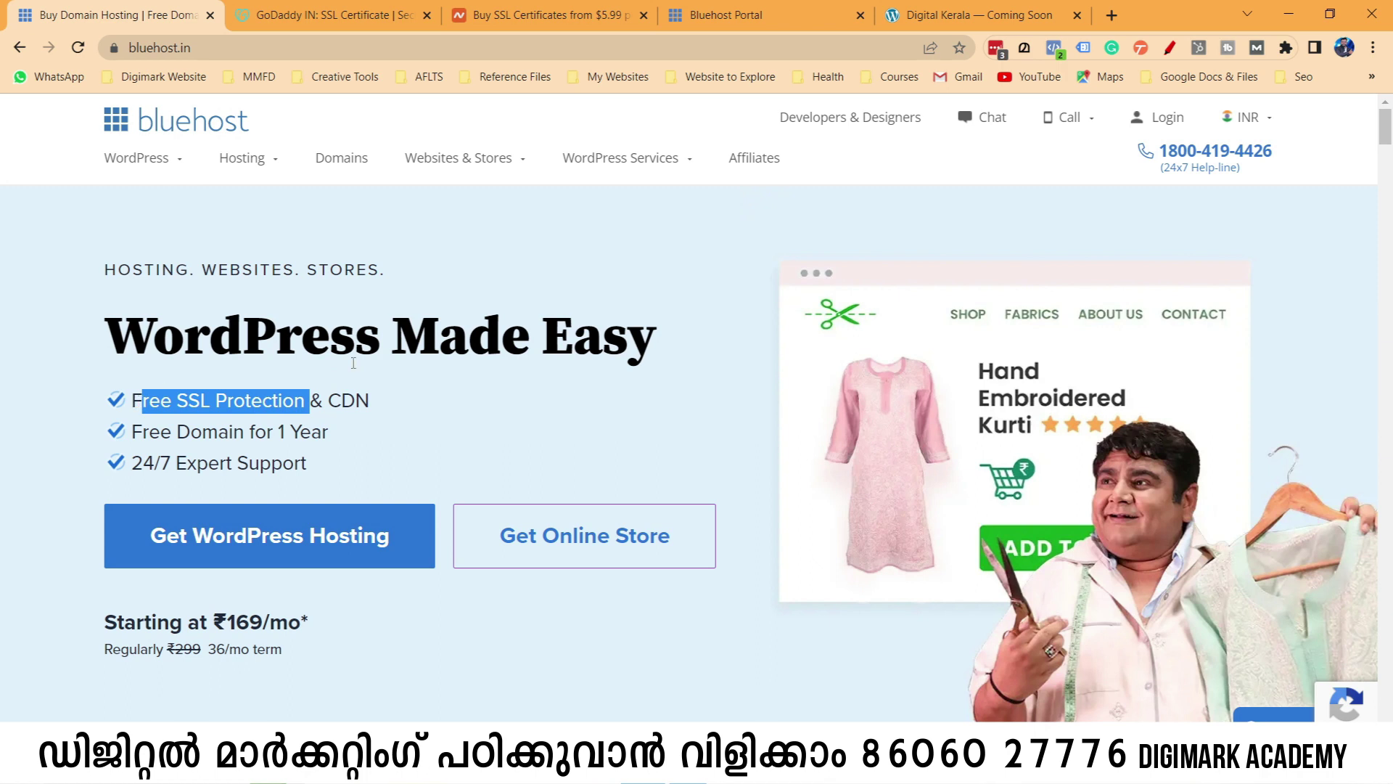
Open the Security settings of the Digital Kerala site in the Bluehost Portal, dismissing the website builder notice.
left_click(731, 15)
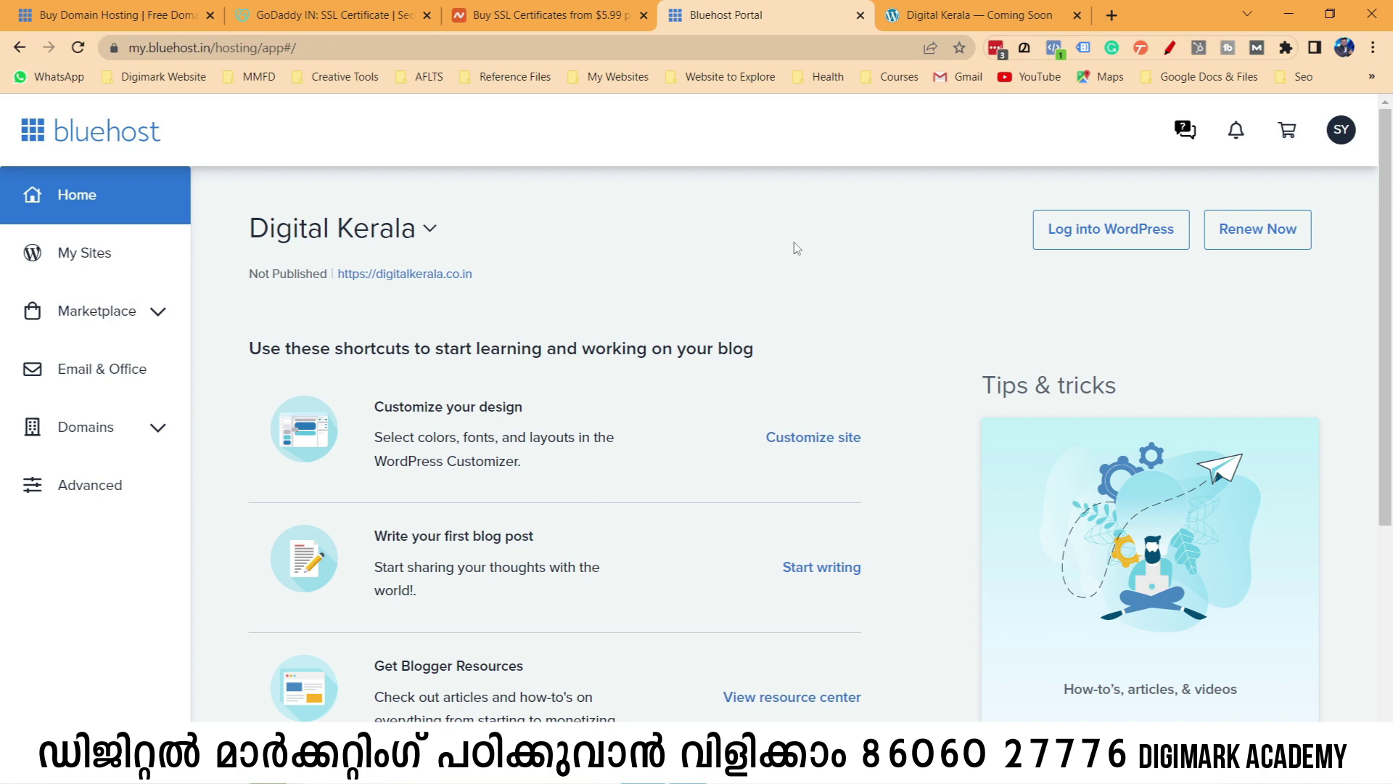
left_click(103, 264)
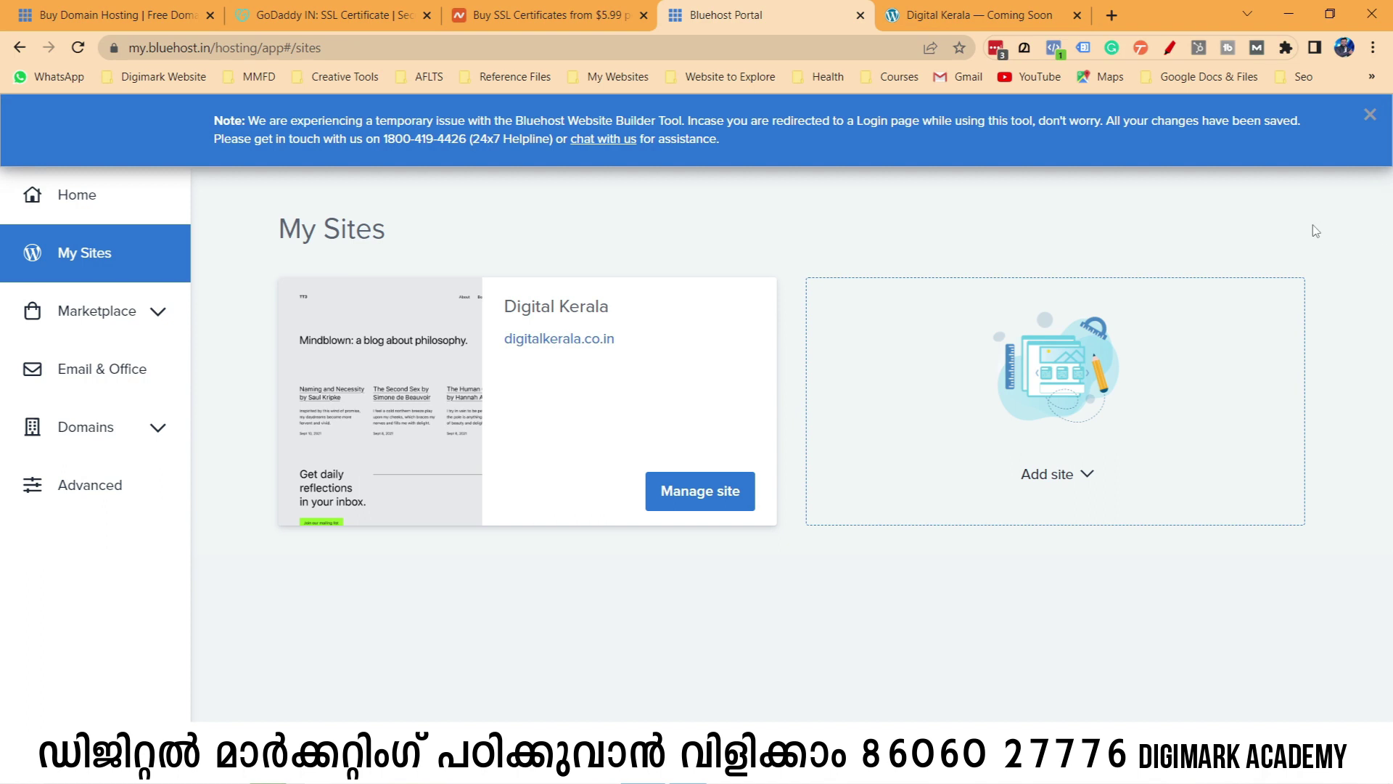
left_click(1369, 116)
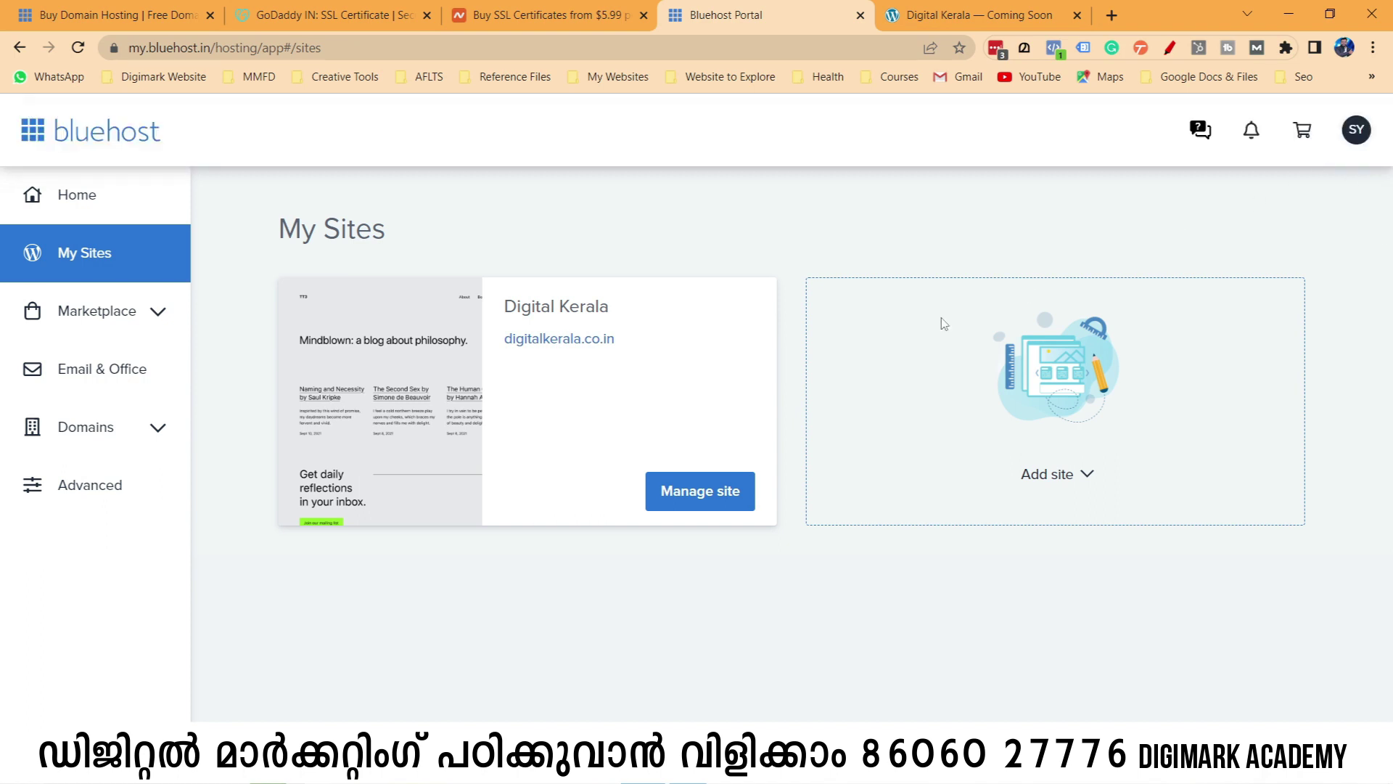
left_click(695, 505)
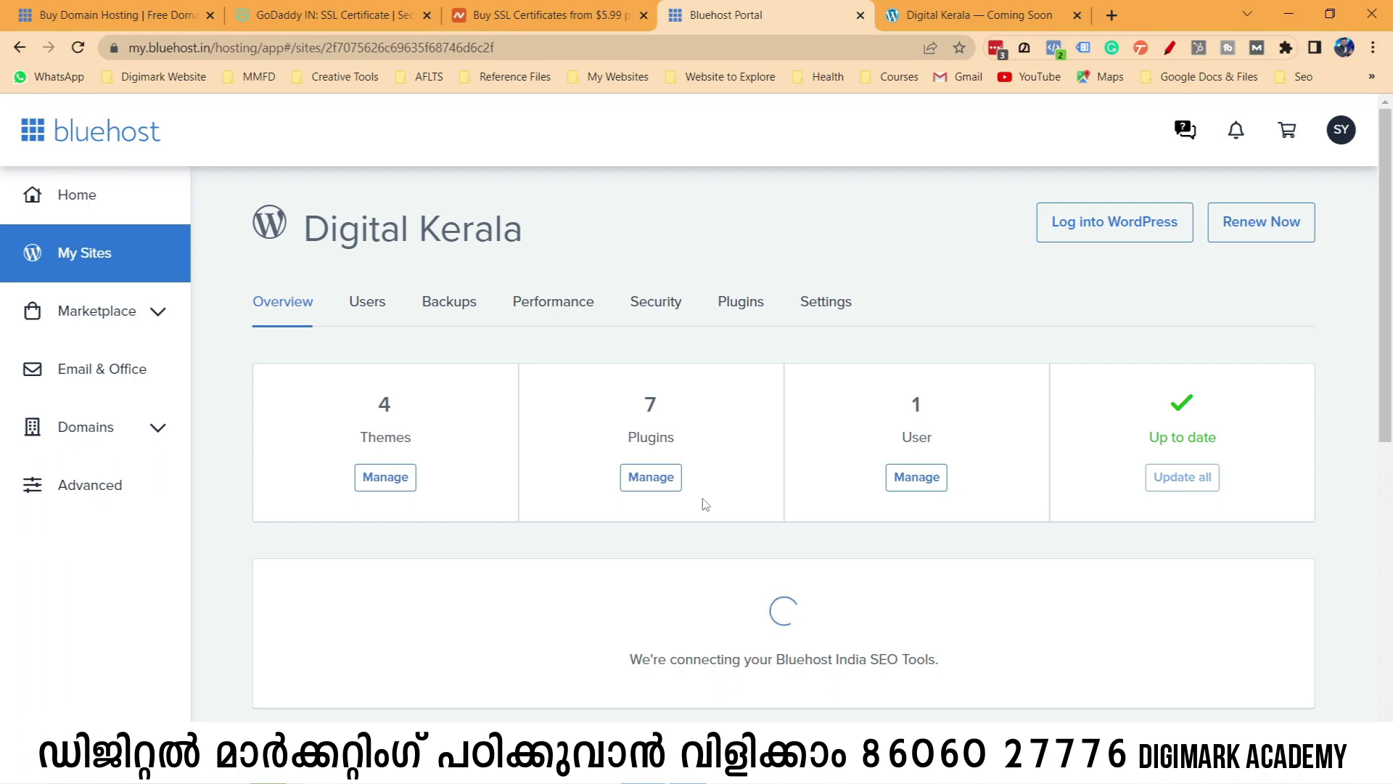
left_click(658, 309)
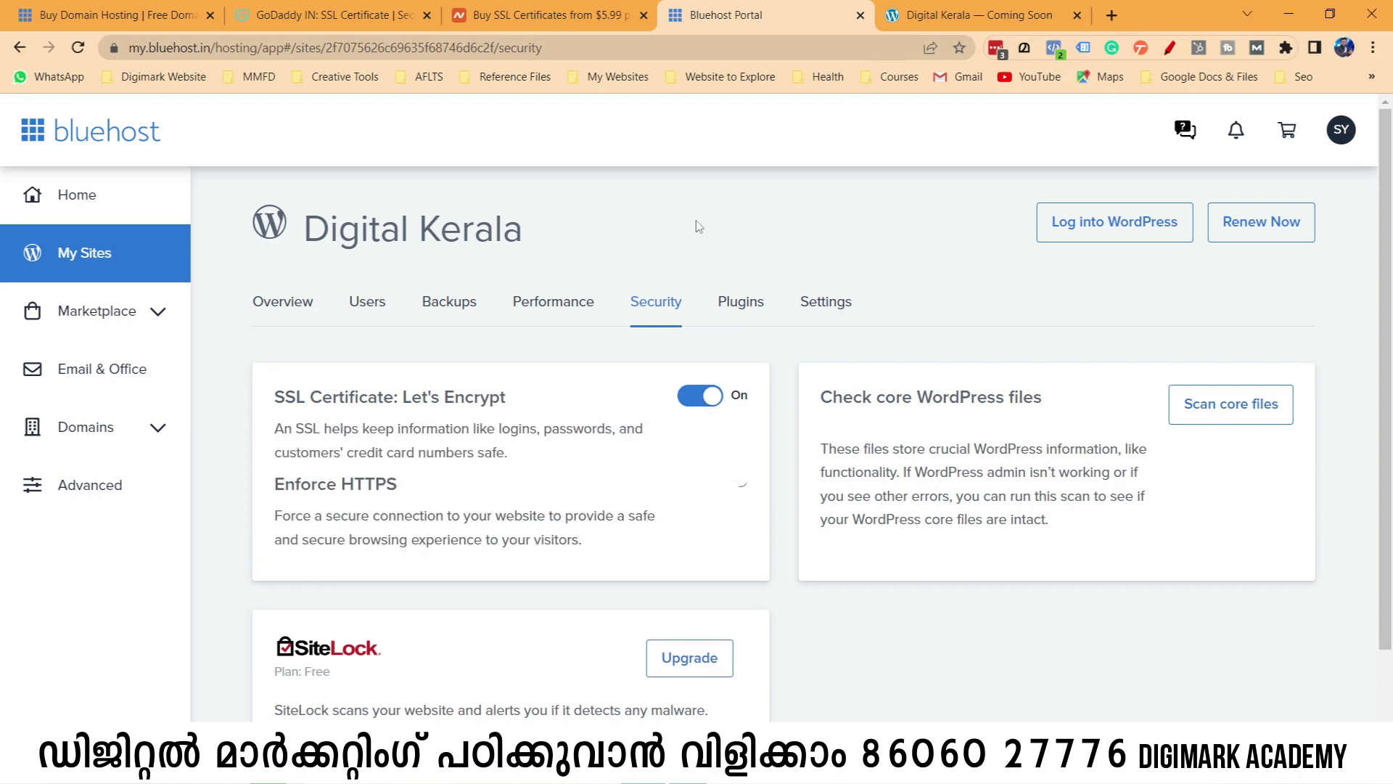
Highlight the Let's Encrypt SSL certificate heading and the parts of its description about information, passwords and customers' credit cards.
left_click_drag(276, 396, 513, 393)
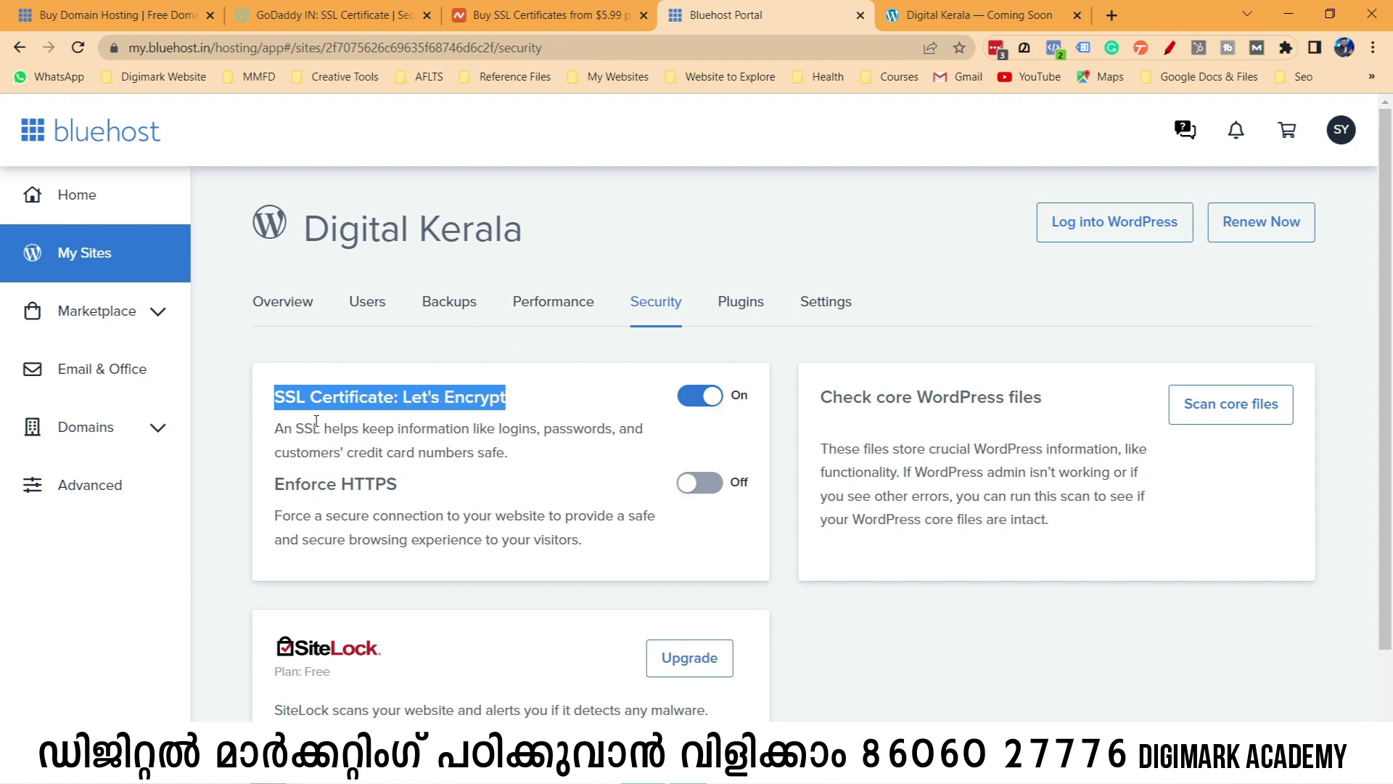
left_click(282, 430)
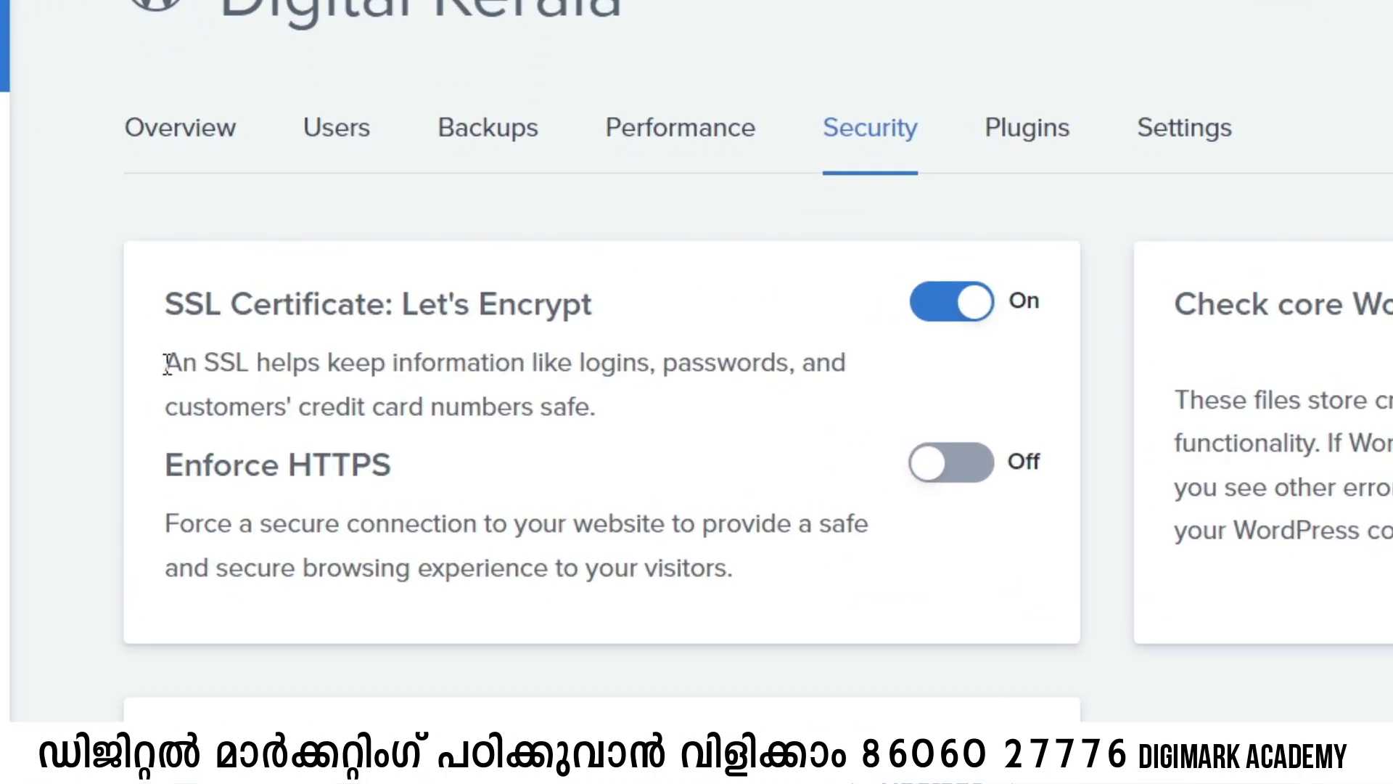
left_click_drag(275, 429, 369, 428)
left_click_drag(329, 326, 874, 336)
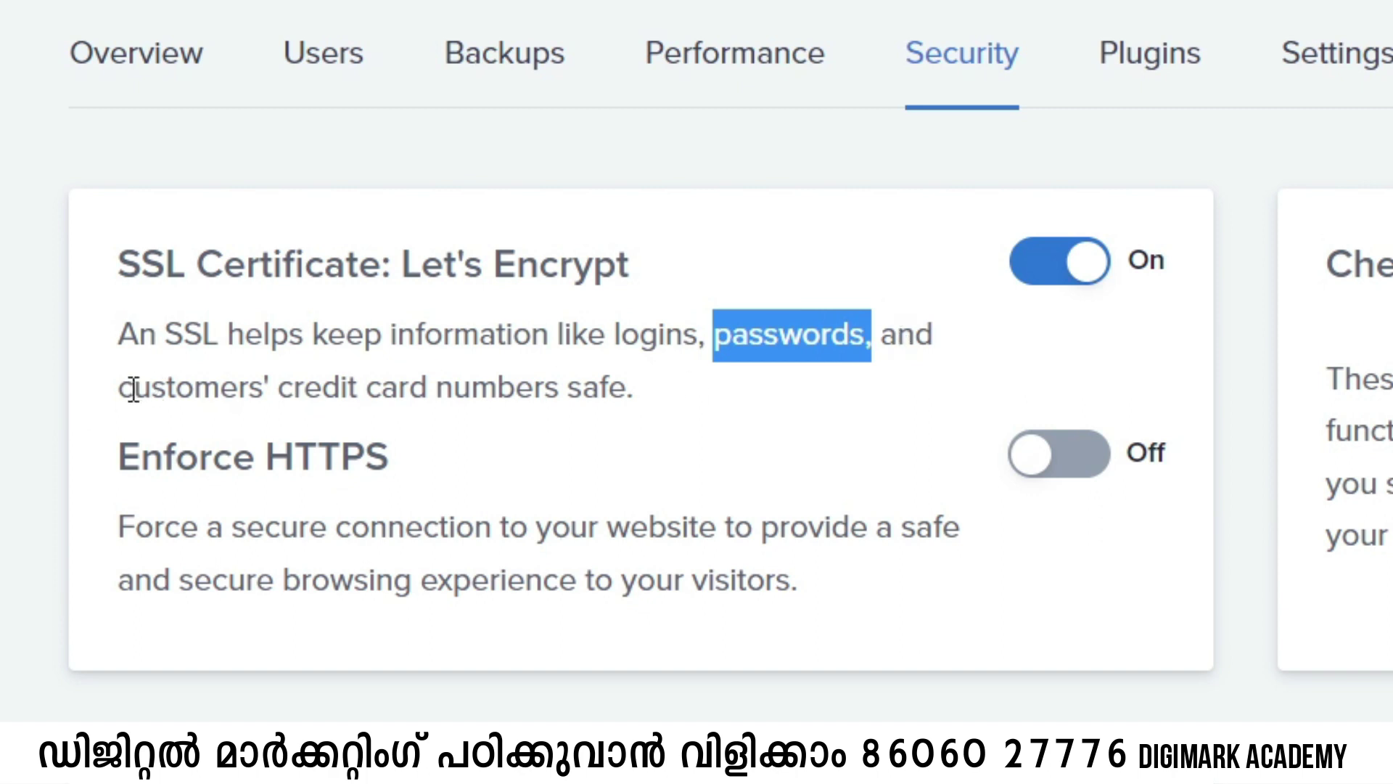
left_click_drag(122, 388, 443, 392)
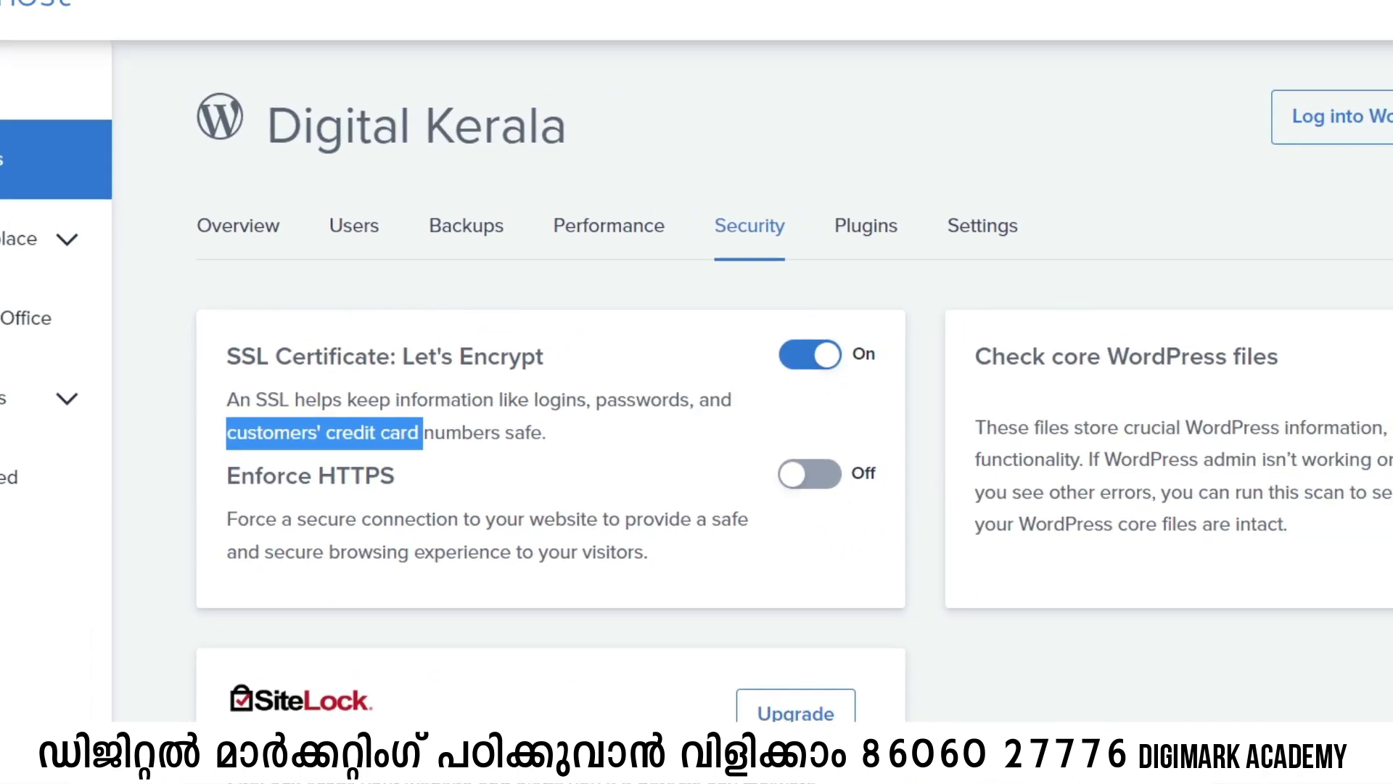
Check the digitalkerala.co.in page, and highlight the Let's Encrypt heading and SiteLock description in the portal's security settings.
left_click(972, 8)
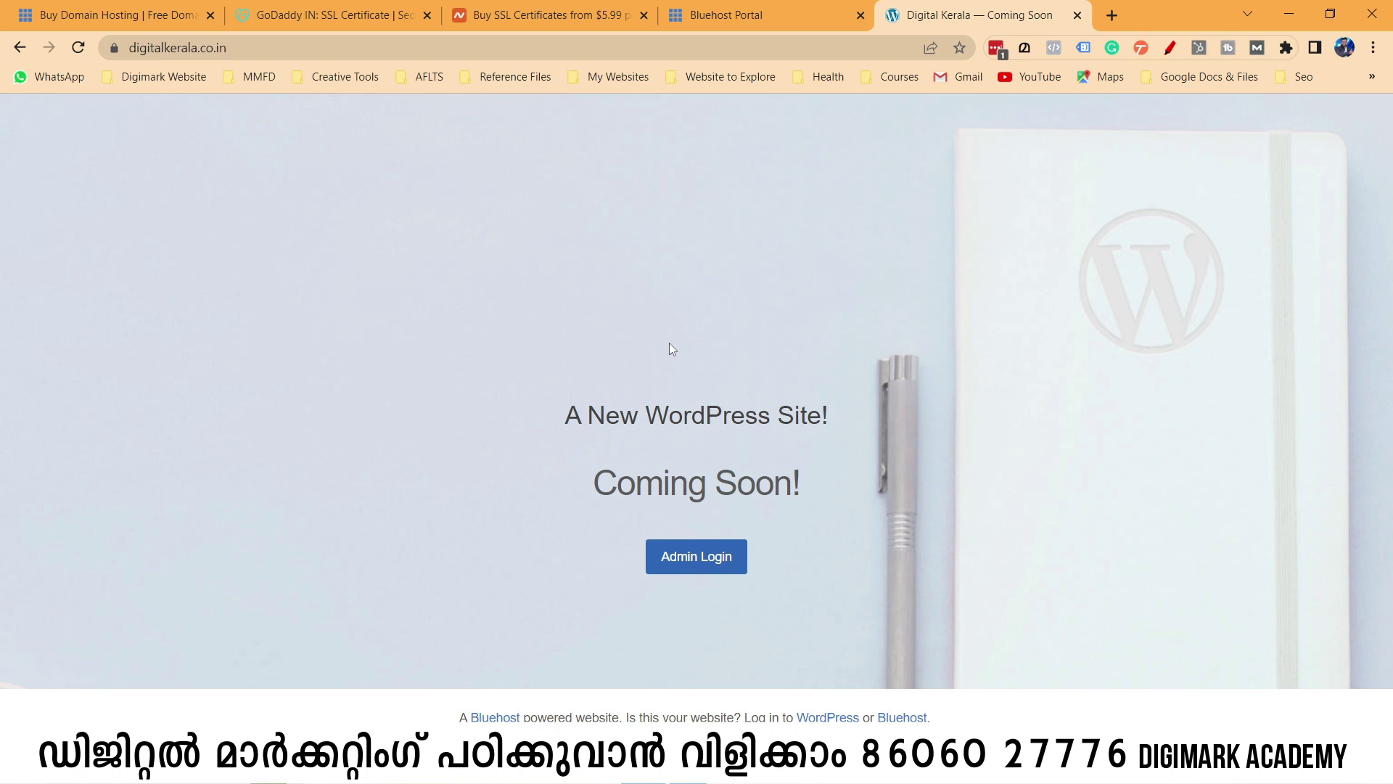
left_click(719, 8)
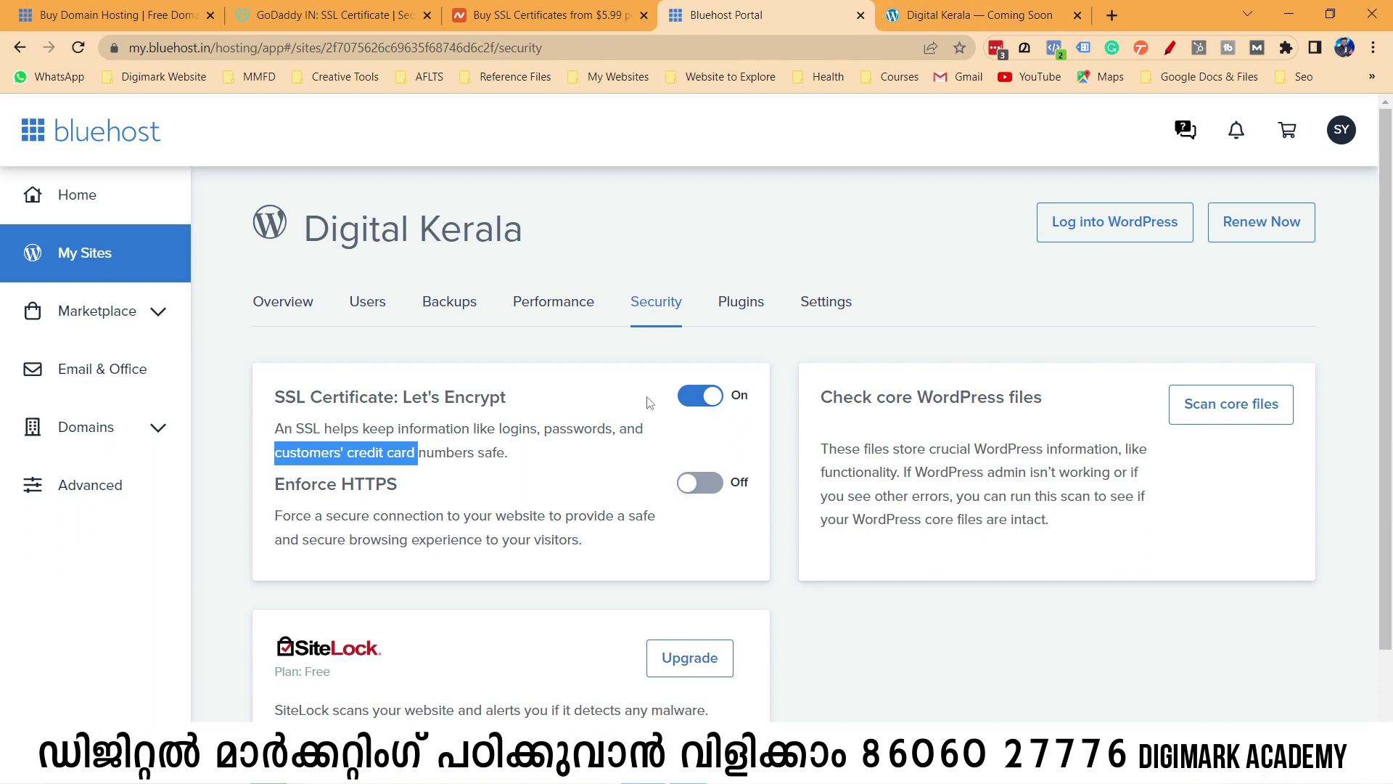
scroll(646, 404, "down", 1)
left_click_drag(270, 305, 533, 310)
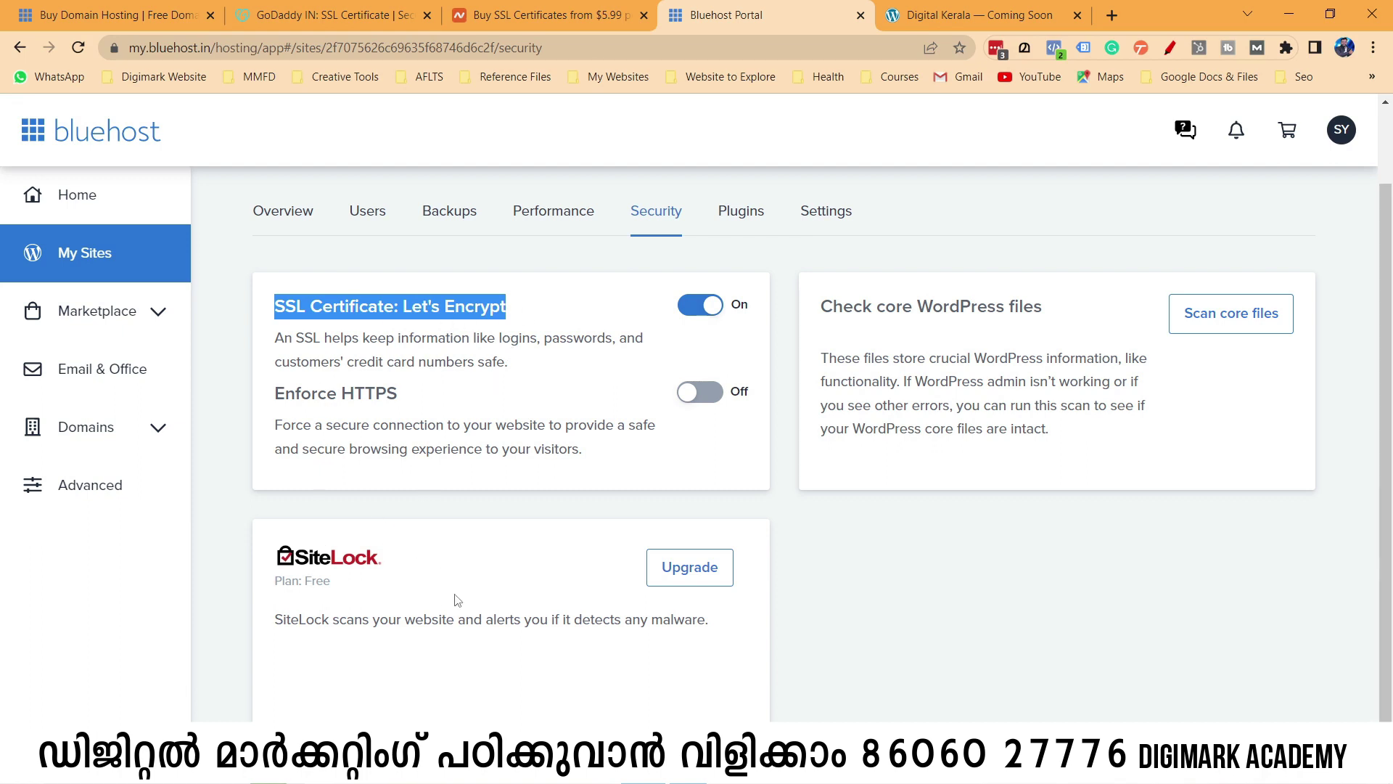
scroll(457, 599, "down", 1)
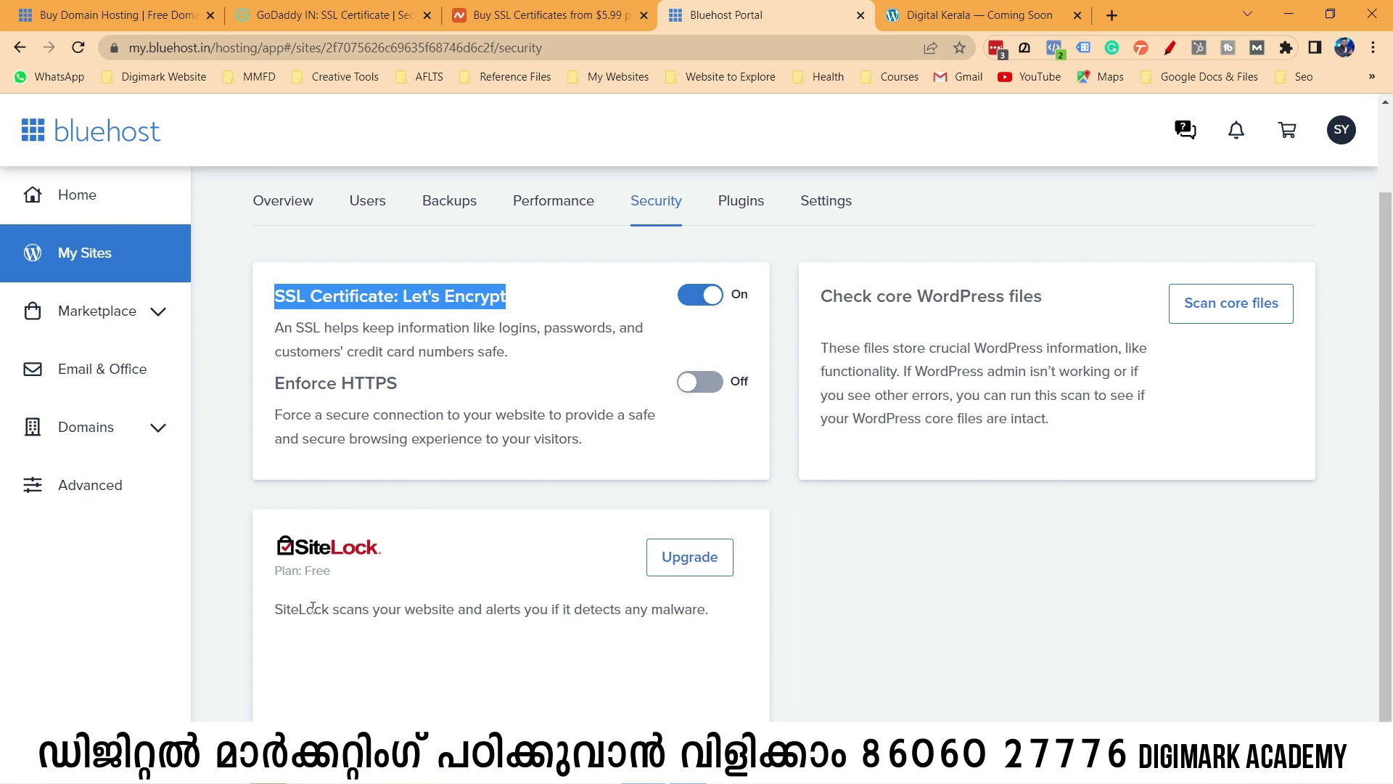
left_click_drag(278, 611, 724, 609)
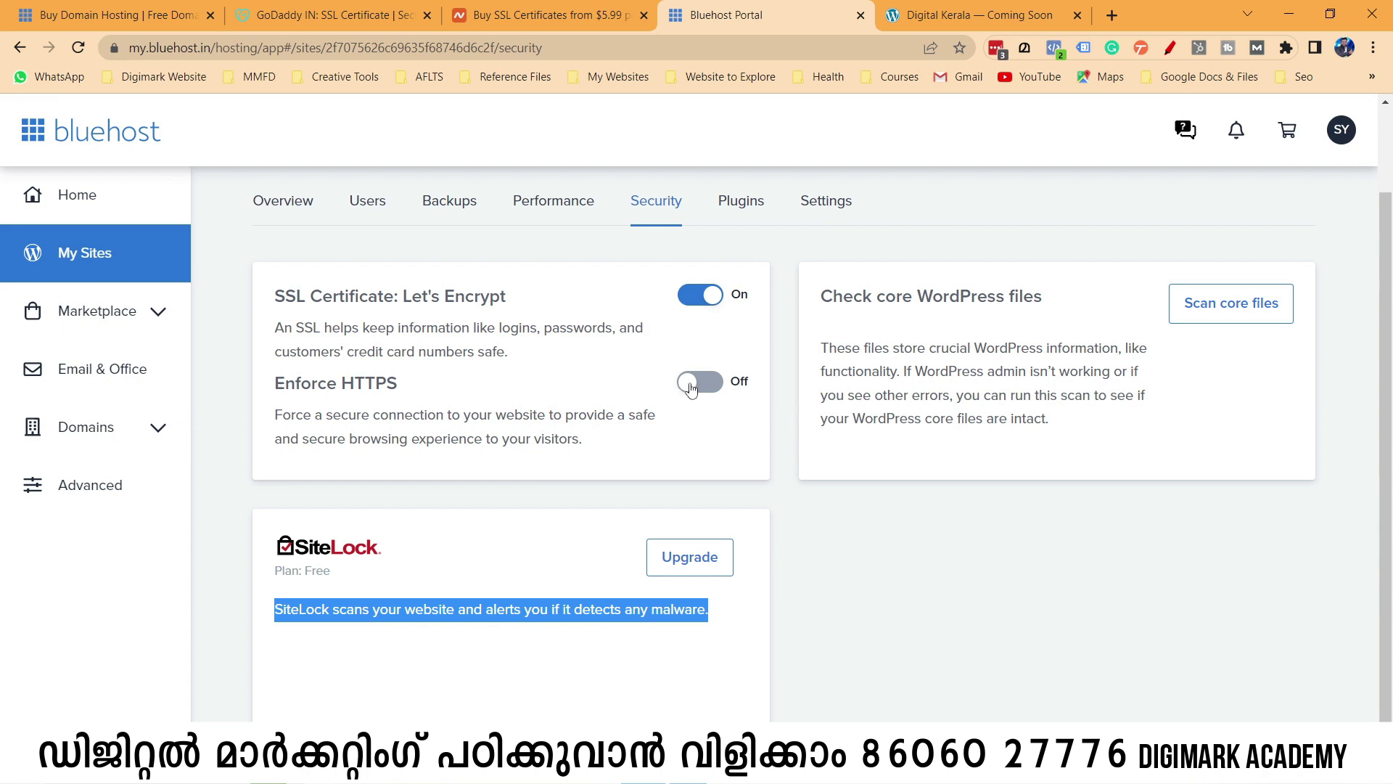
Highlight the Enforce HTTPS description, and check digitalkerala.co.in again before returning to the portal's security settings.
left_click_drag(276, 418, 674, 448)
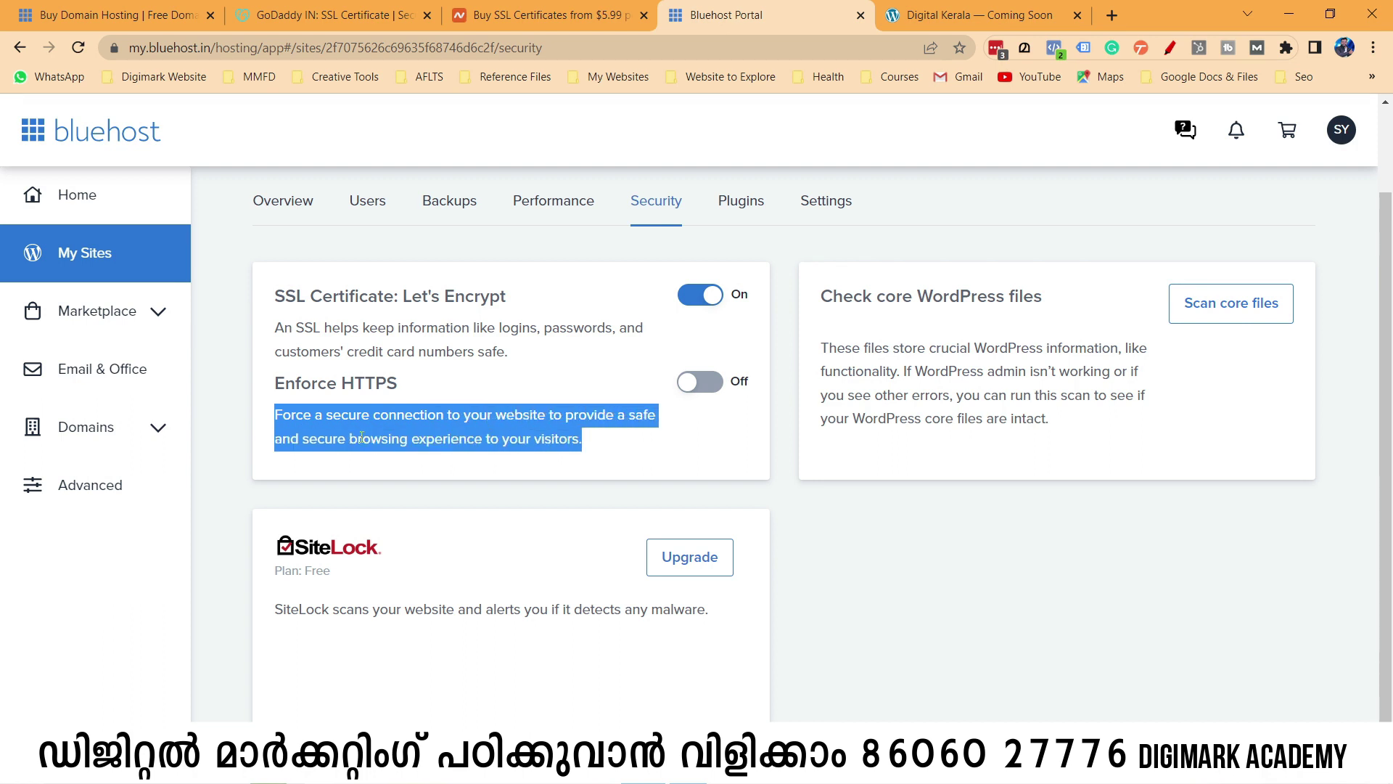
left_click(608, 449)
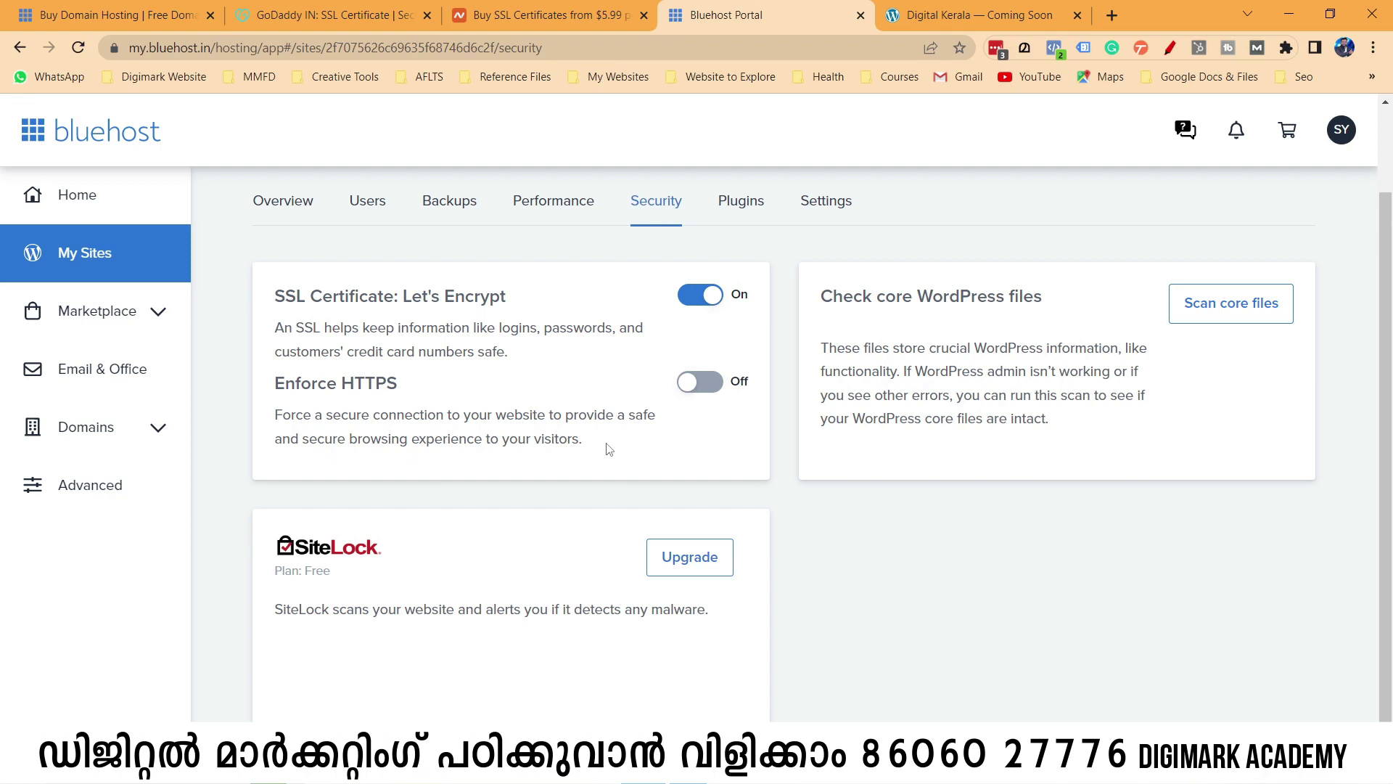
left_click(976, 14)
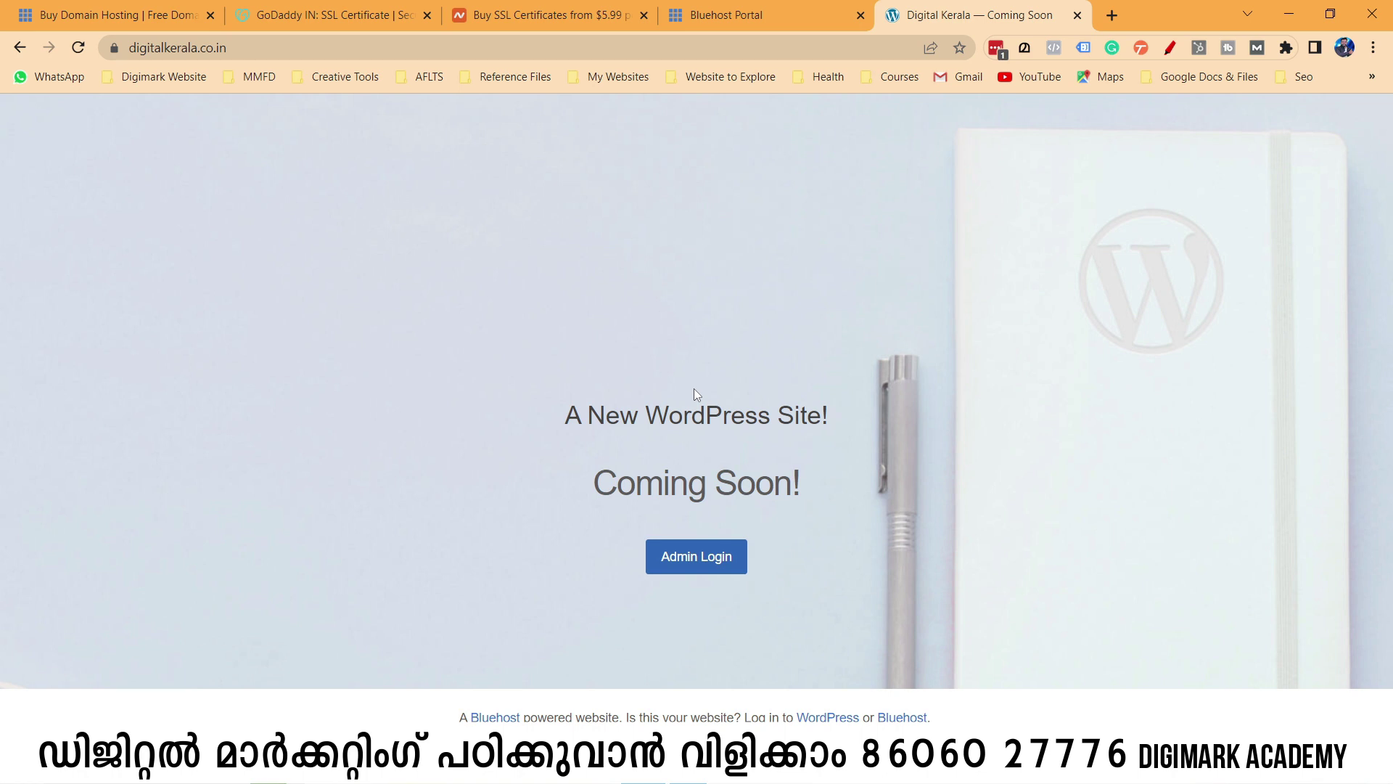
key("ctrl+shift+Tab")
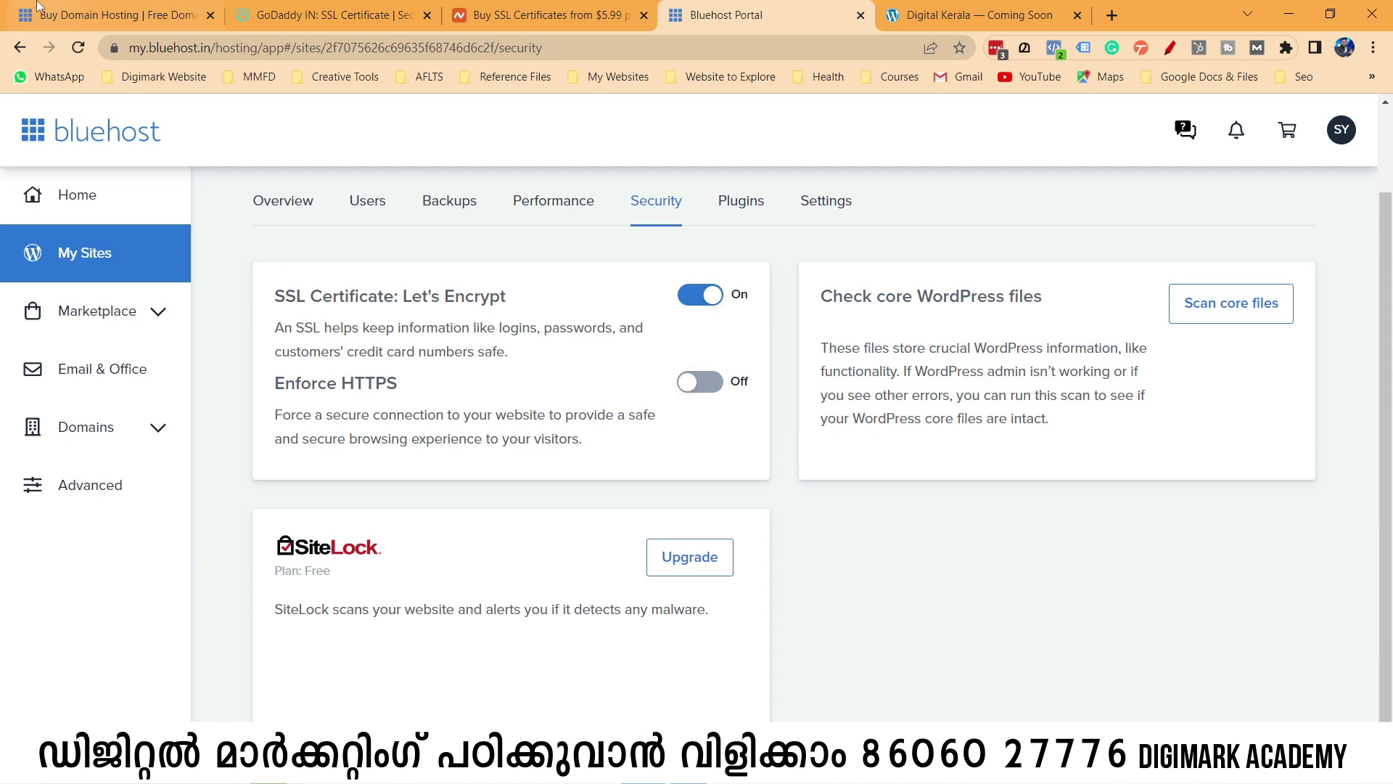
Return to the Bluehost home page and open its Shared Hosting page.
left_click(65, 16)
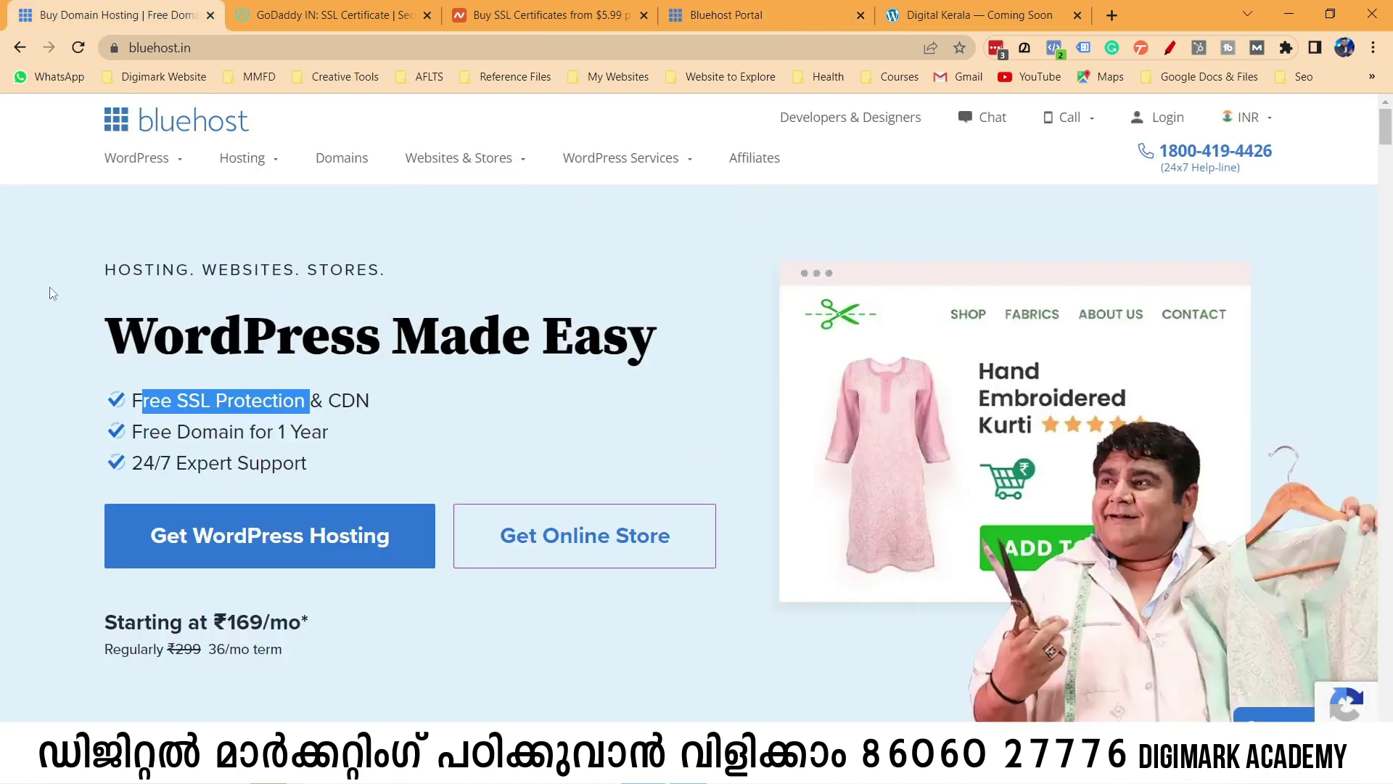
left_click(44, 262)
left_click(250, 161)
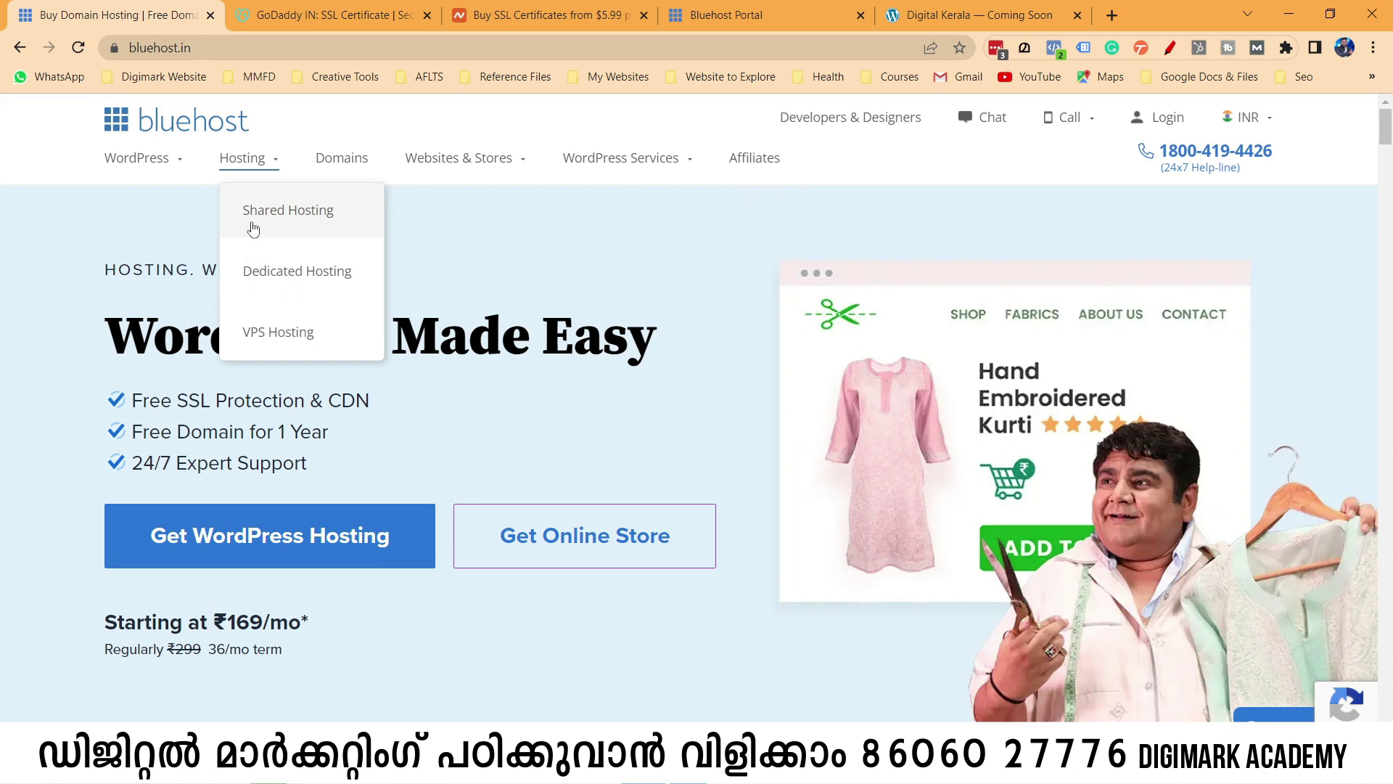
scroll(194, 262, "down", 2)
scroll(194, 263, "up", 1)
scroll(195, 263, "up", 1)
mouse_move(230, 174)
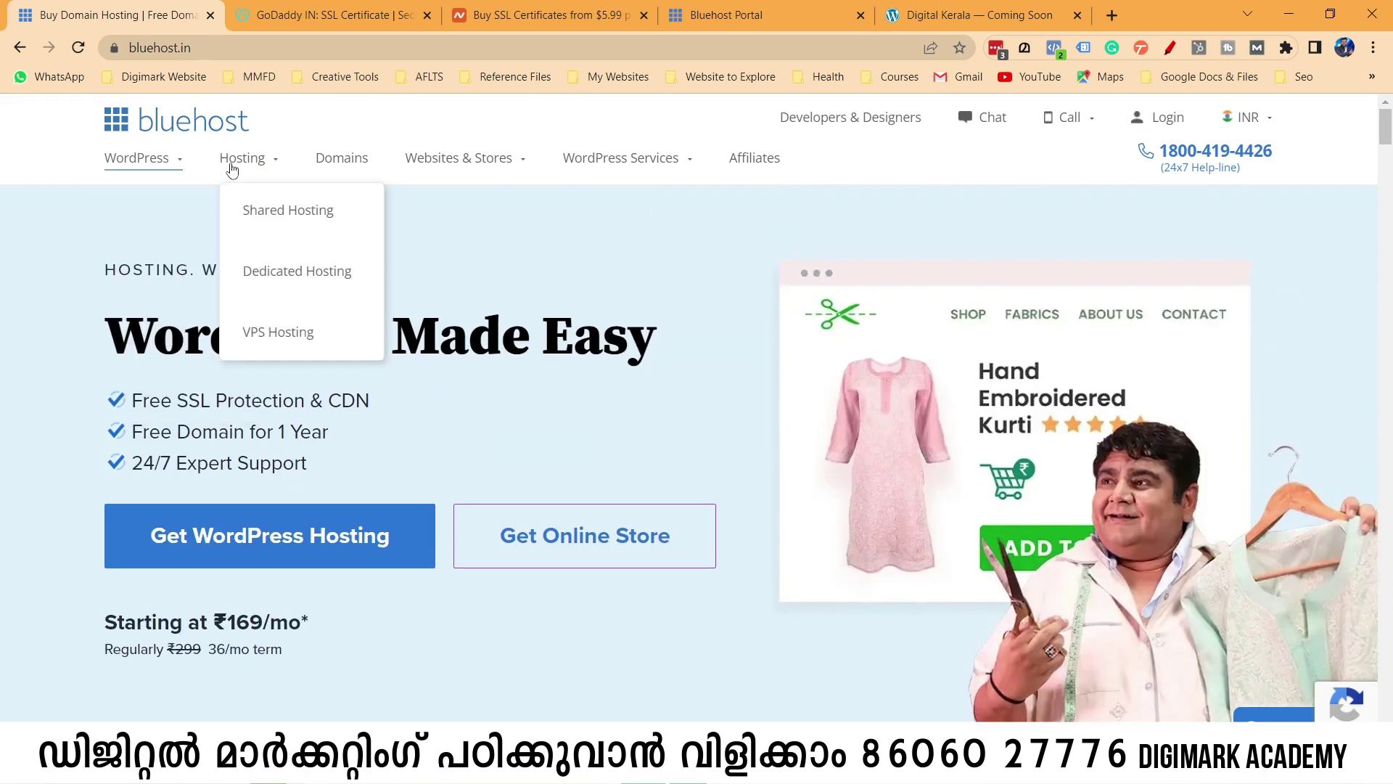
left_click(287, 229)
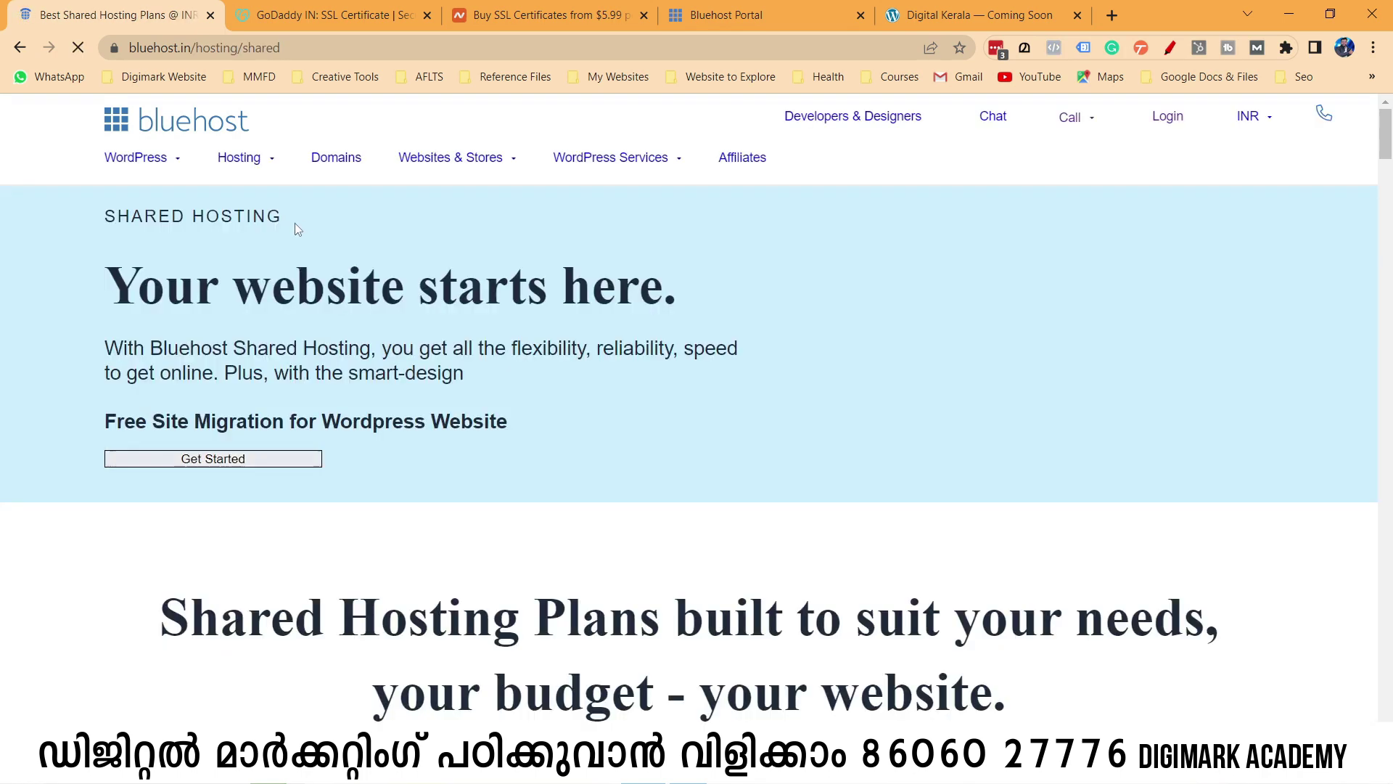
Examine the shared hosting plans, highlighting the Basic and Plus monthly prices and checking each plan's SSL certificate protection.
scroll(486, 424, "down", 10)
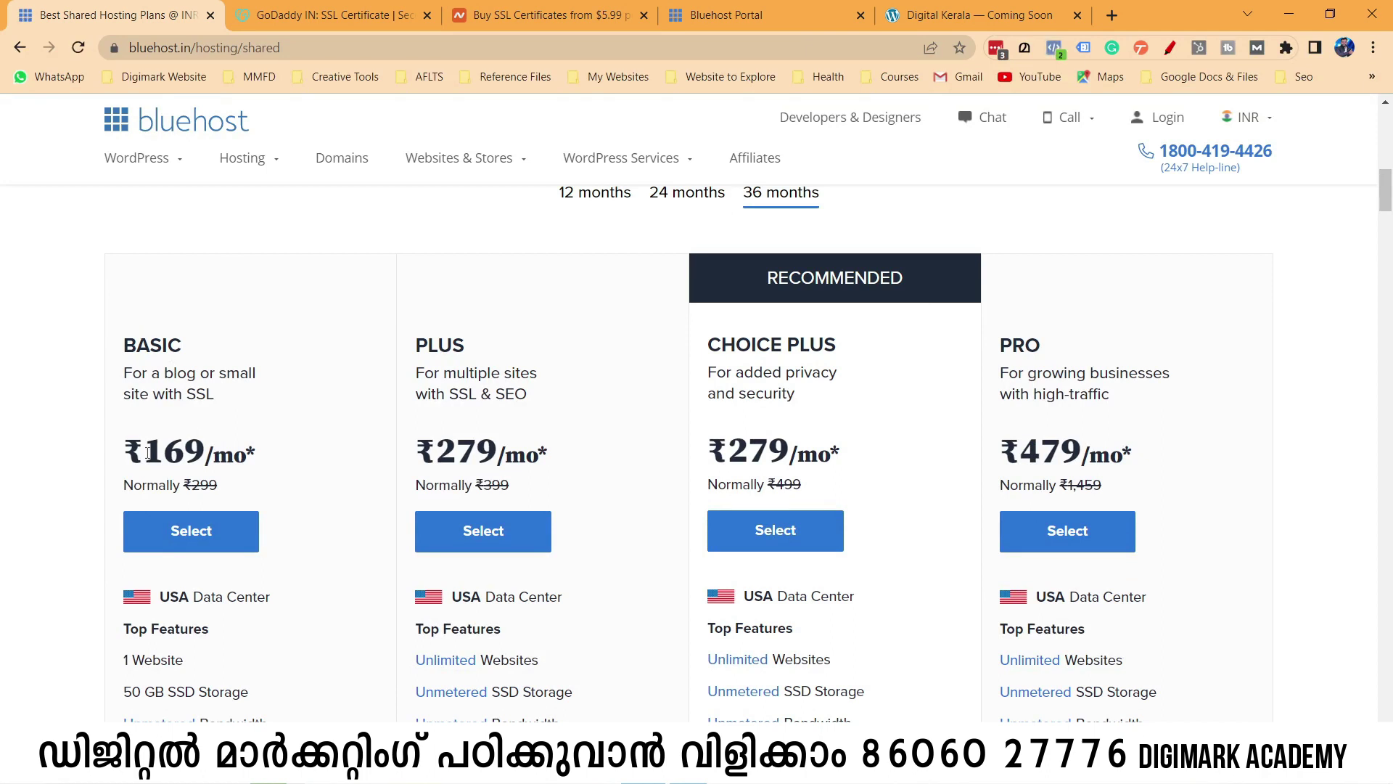
left_click_drag(147, 452, 260, 458)
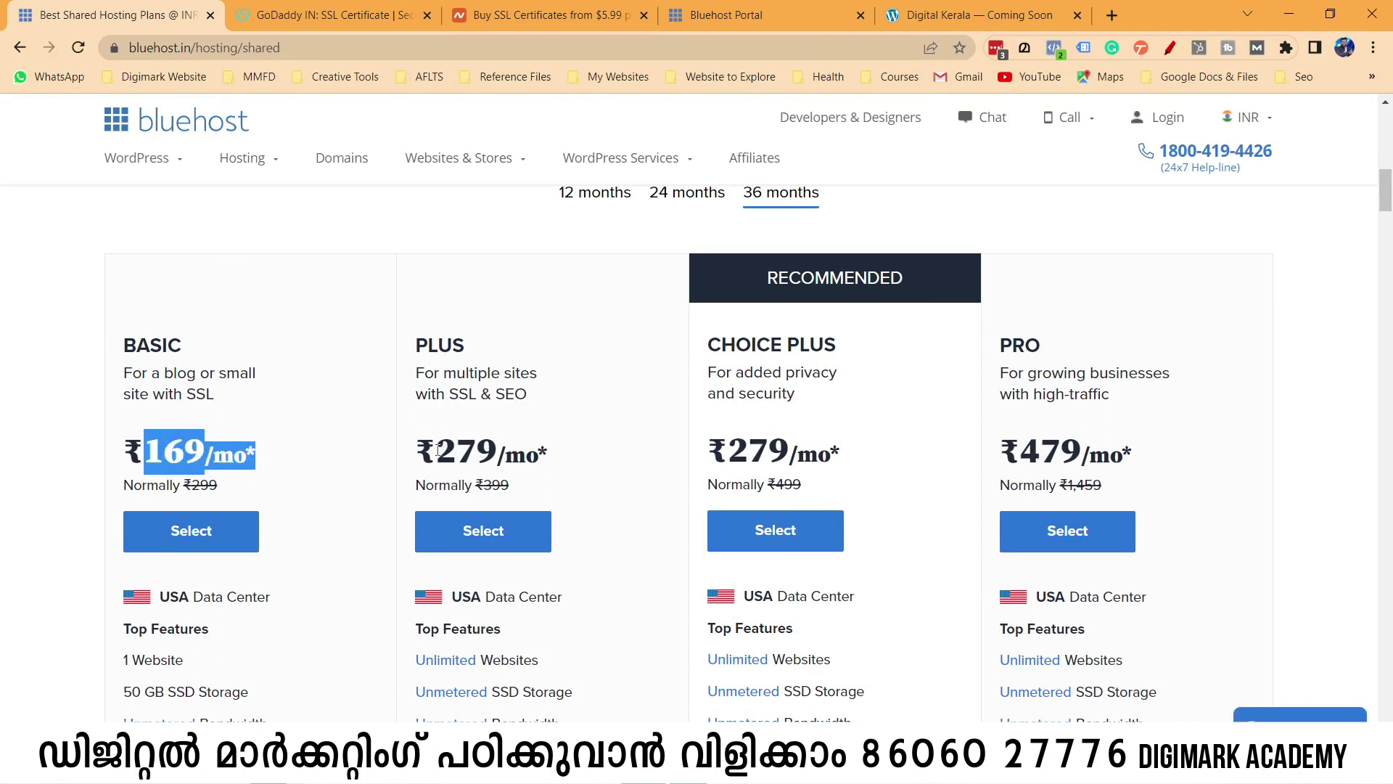
left_click_drag(437, 451, 561, 456)
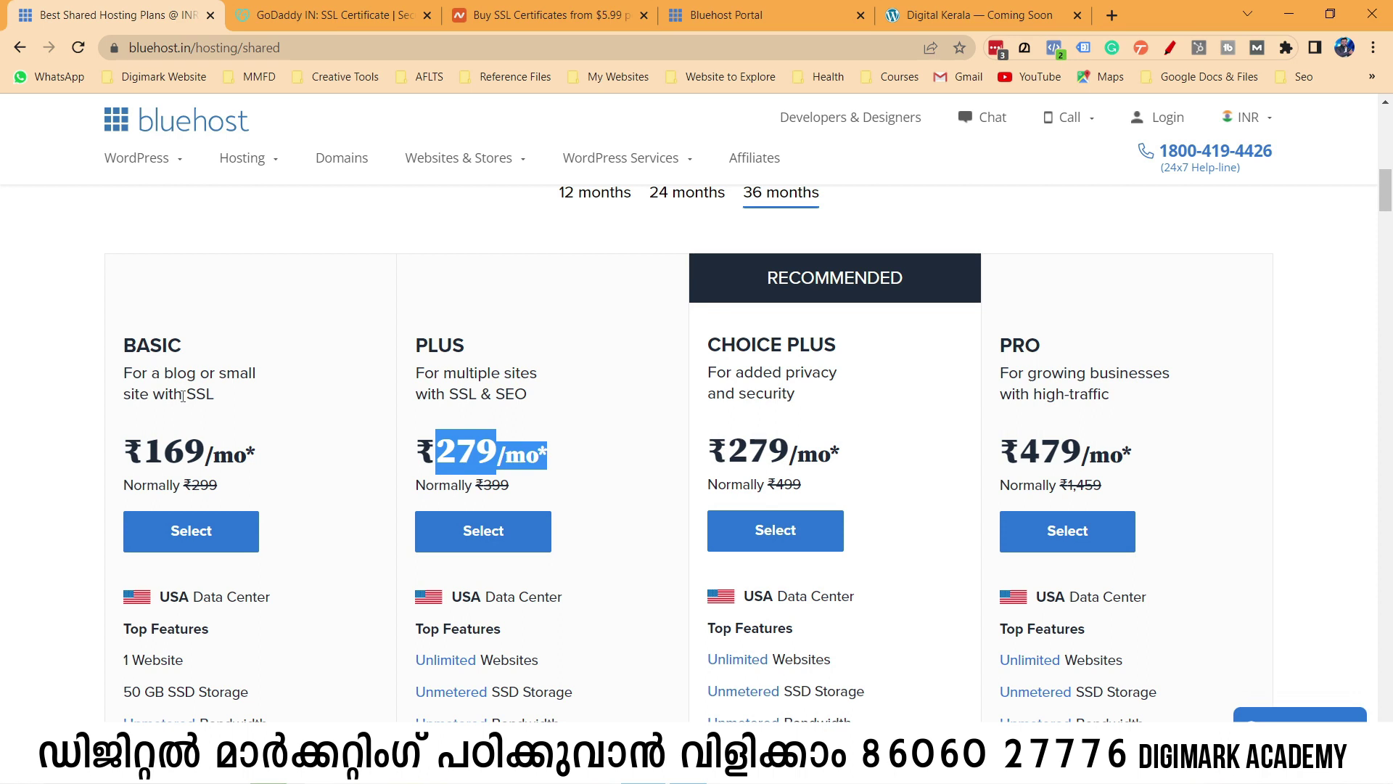
scroll(183, 395, "down", 1)
scroll(237, 435, "down", 3)
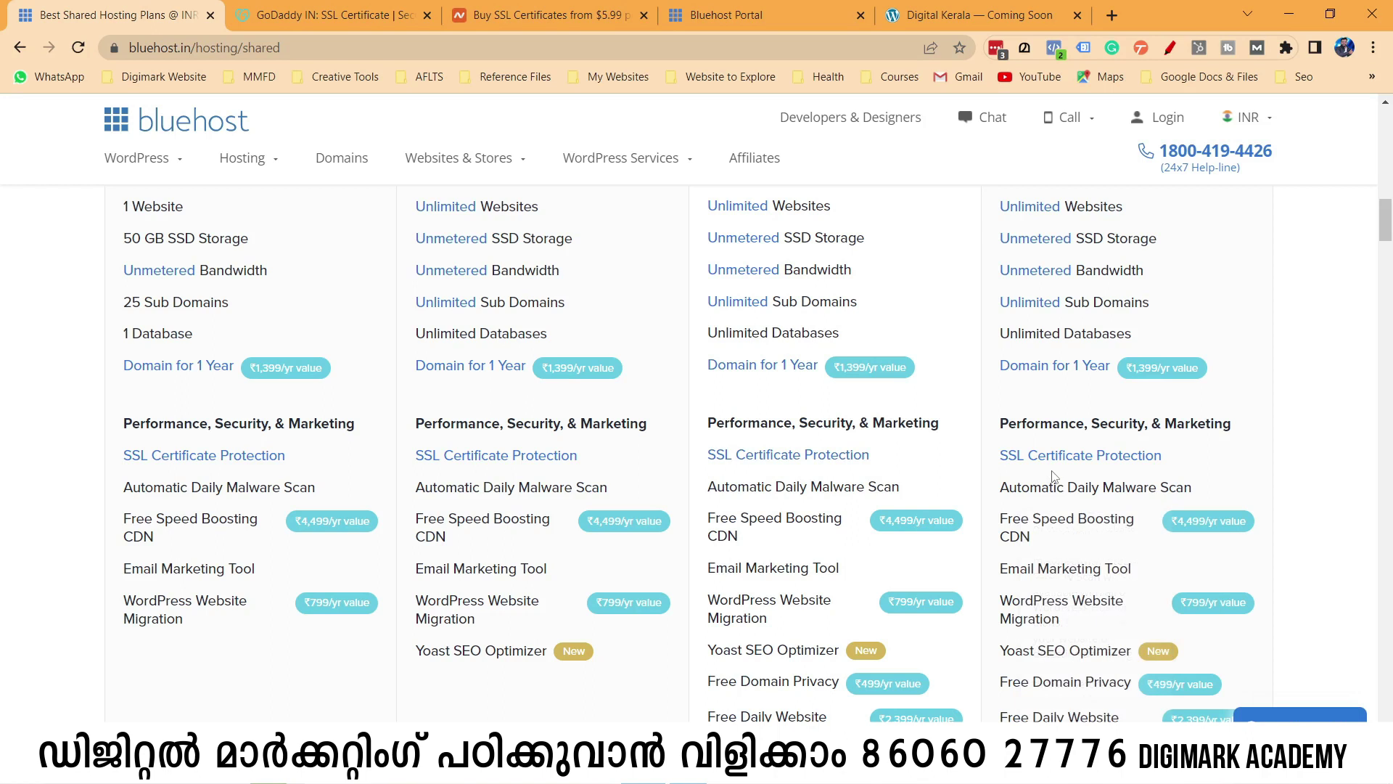
mouse_move(276, 521)
scroll(353, 405, "up", 6)
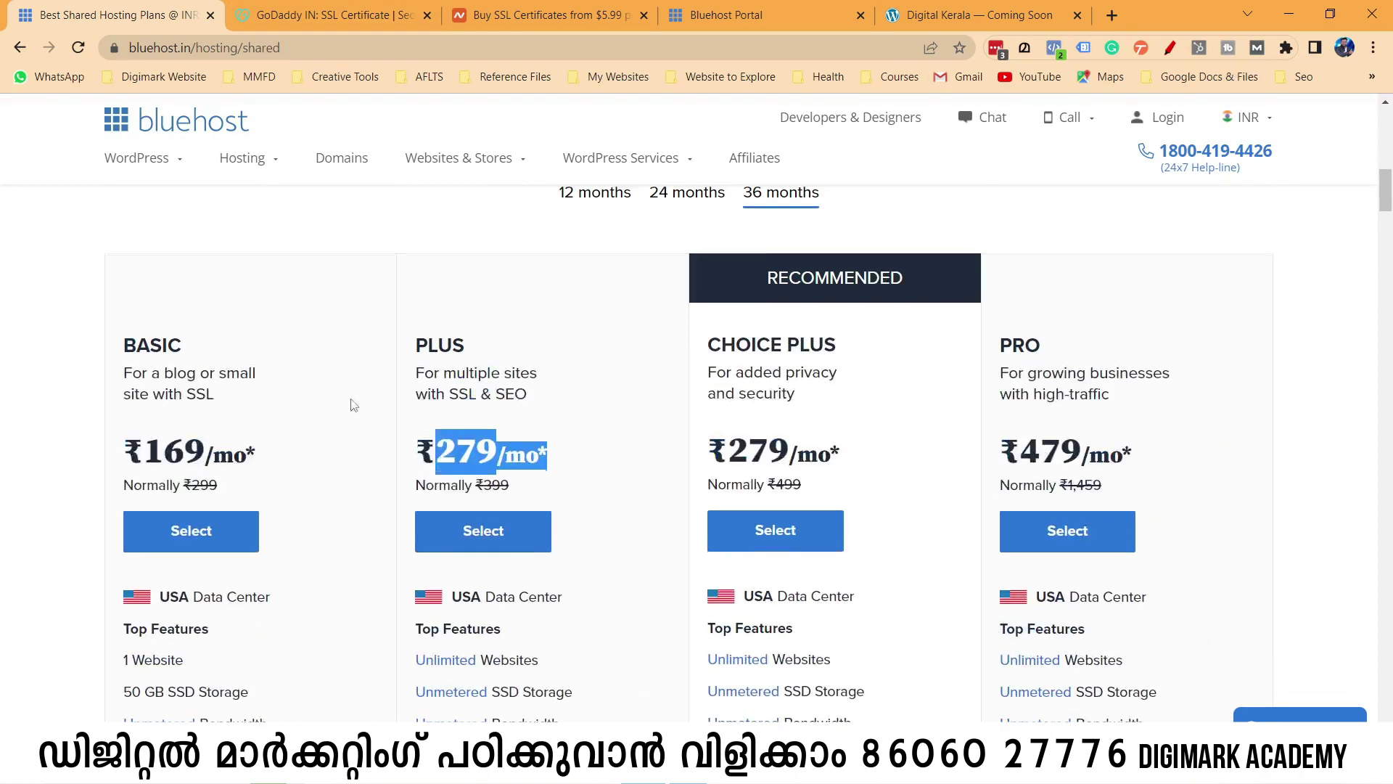
scroll(353, 436, "up", 3)
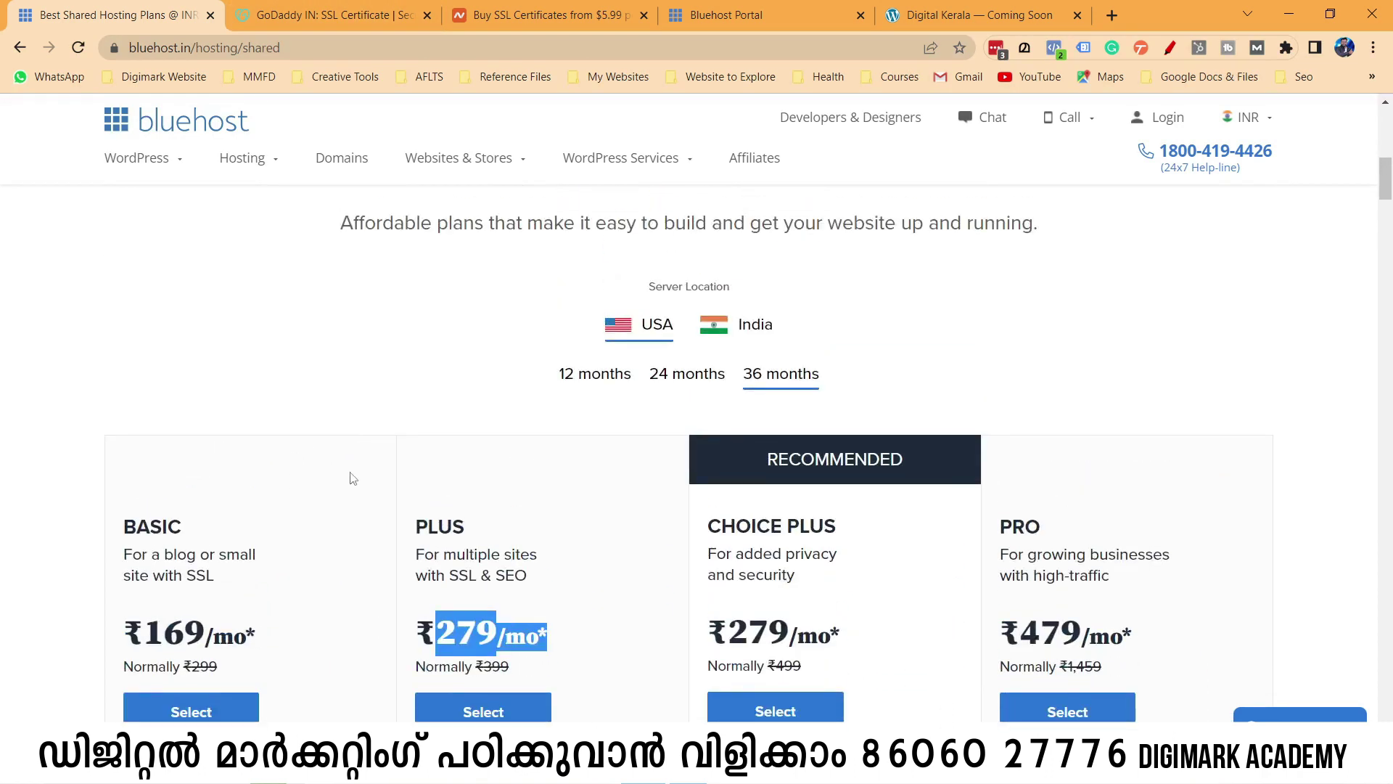
Set the shared hosting term to 12 months and review the plans' prices and features.
left_click(595, 379)
scroll(302, 361, "down", 9)
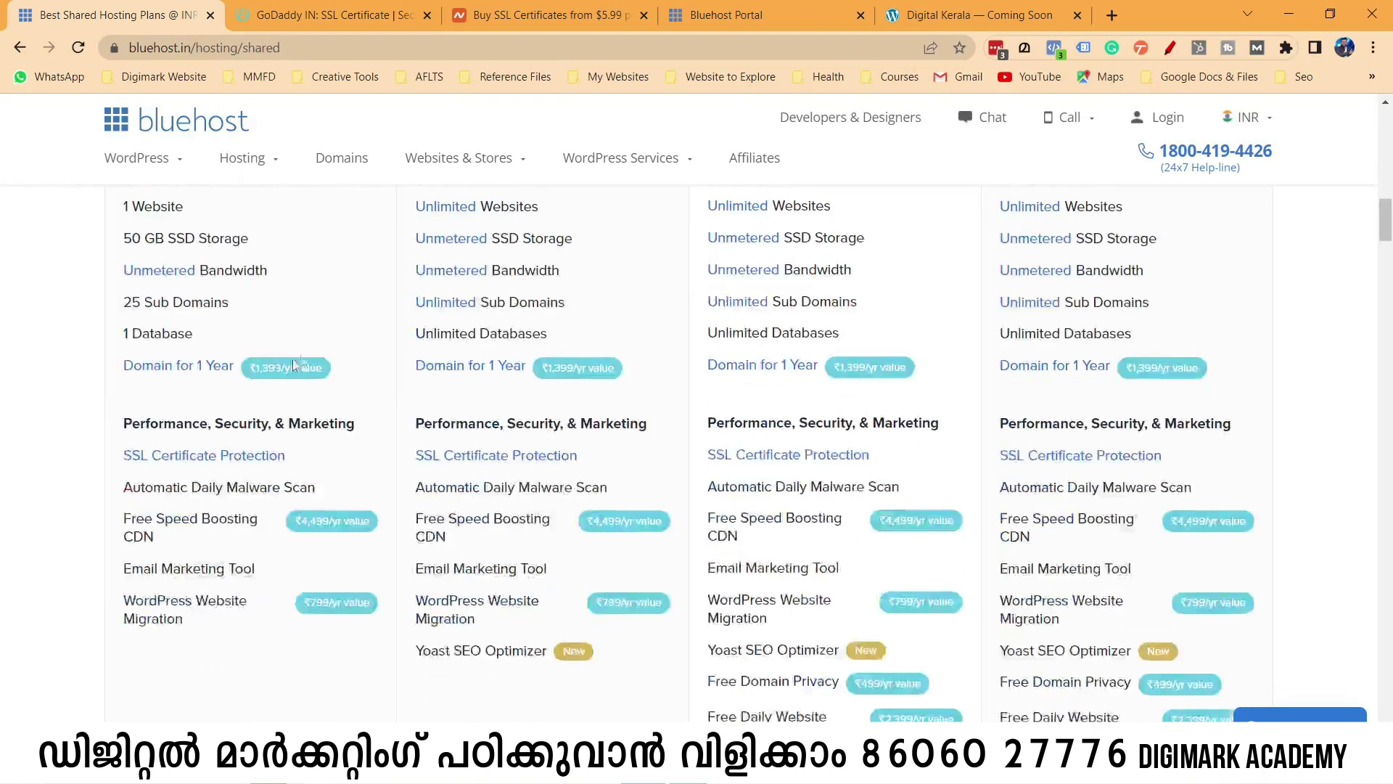
scroll(233, 305, "up", 7)
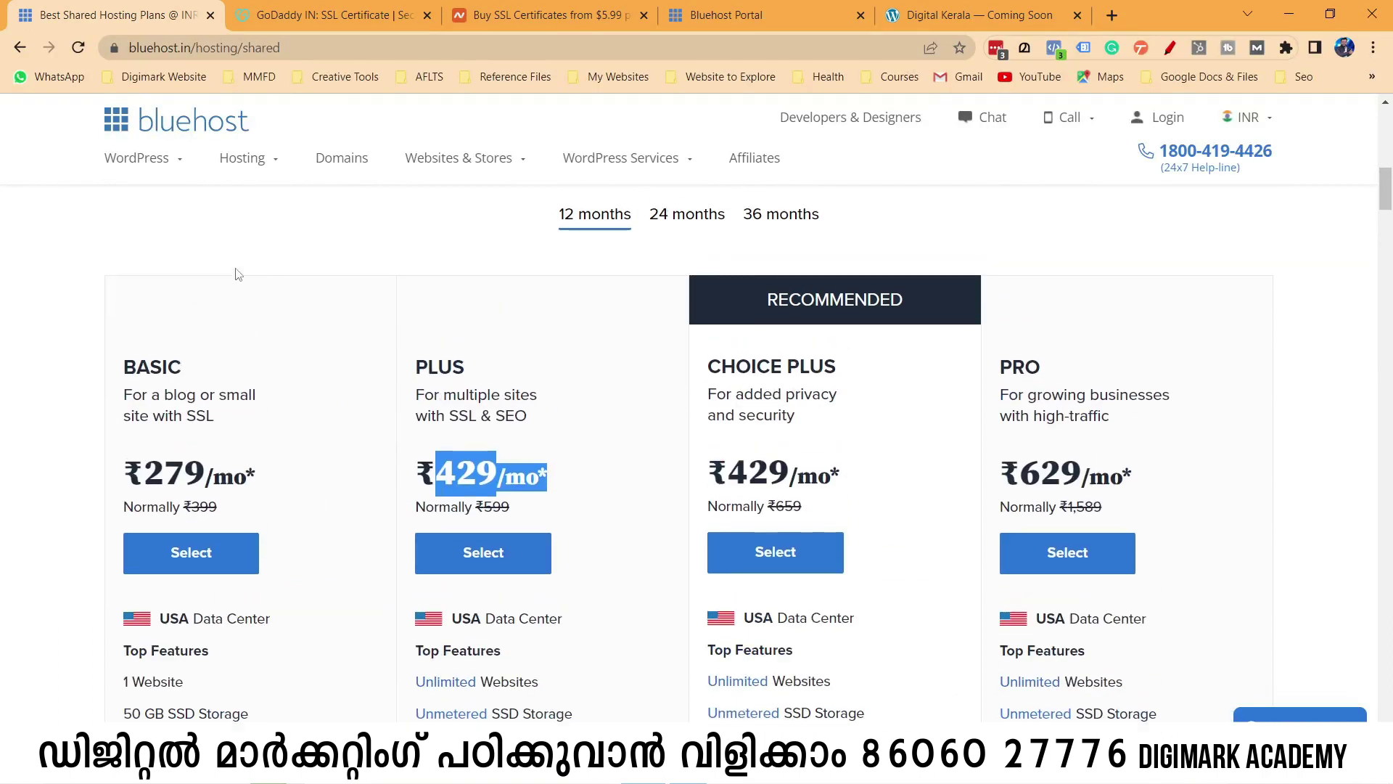
Review the shared hosting plans' server location, top features and SSL certificate protection, checking the description of Choice Plus's unlimited databases.
scroll(238, 275, "up", 3)
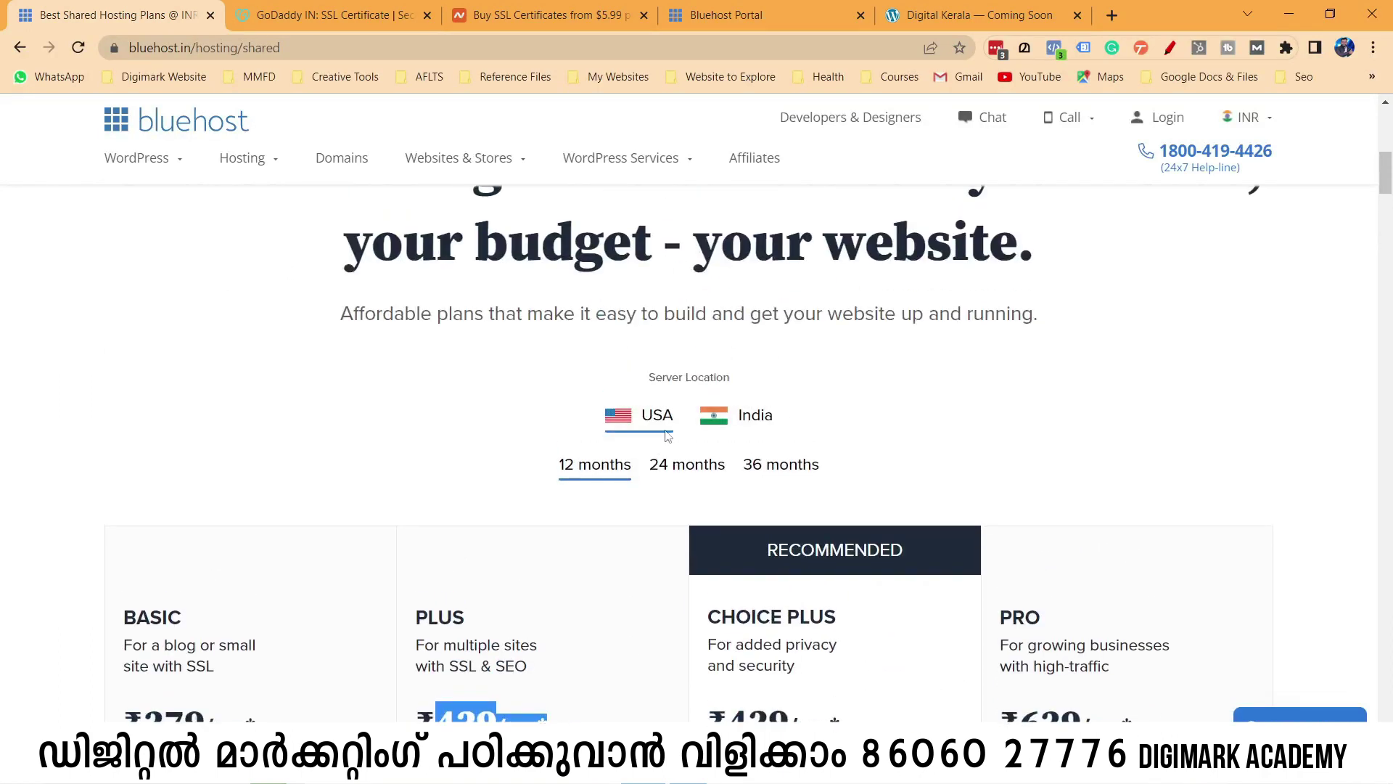
scroll(274, 513, "down", 7)
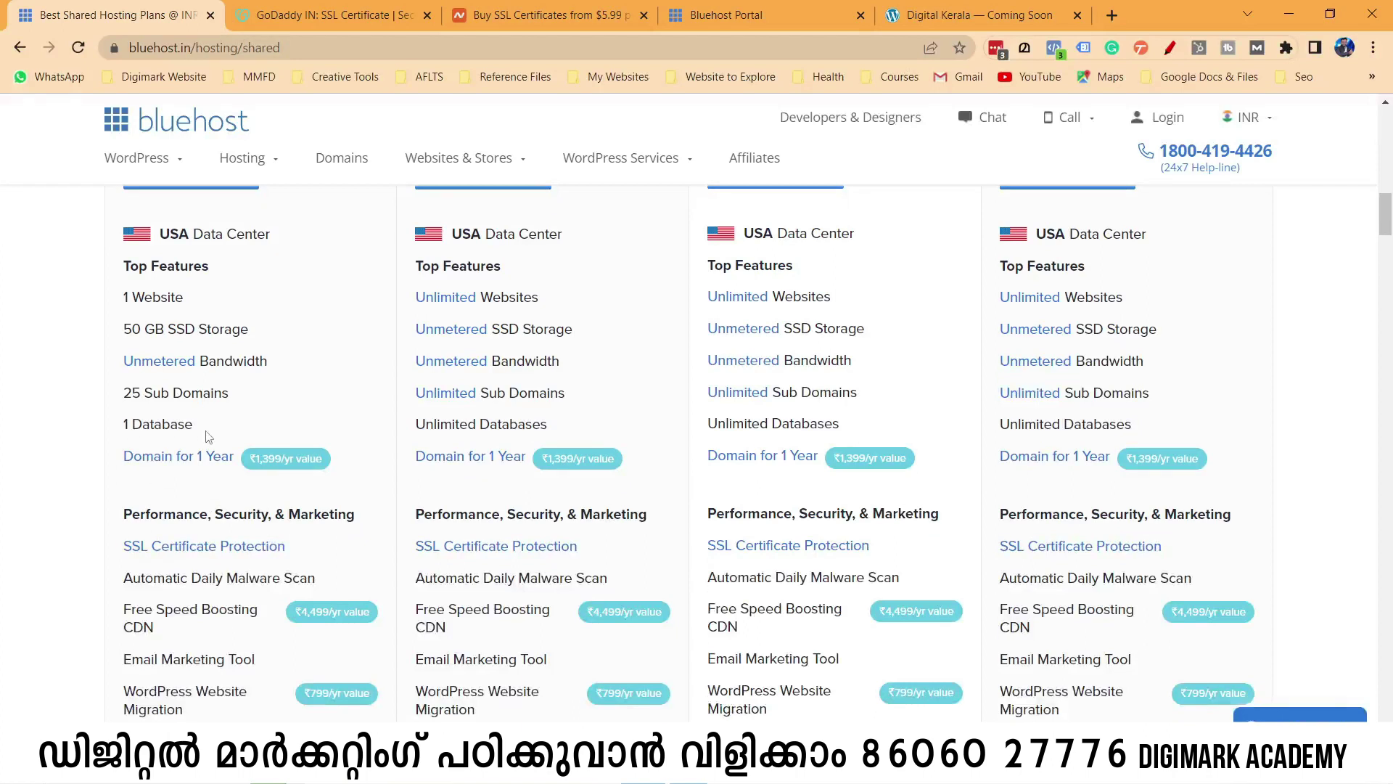
scroll(209, 436, "down", 1)
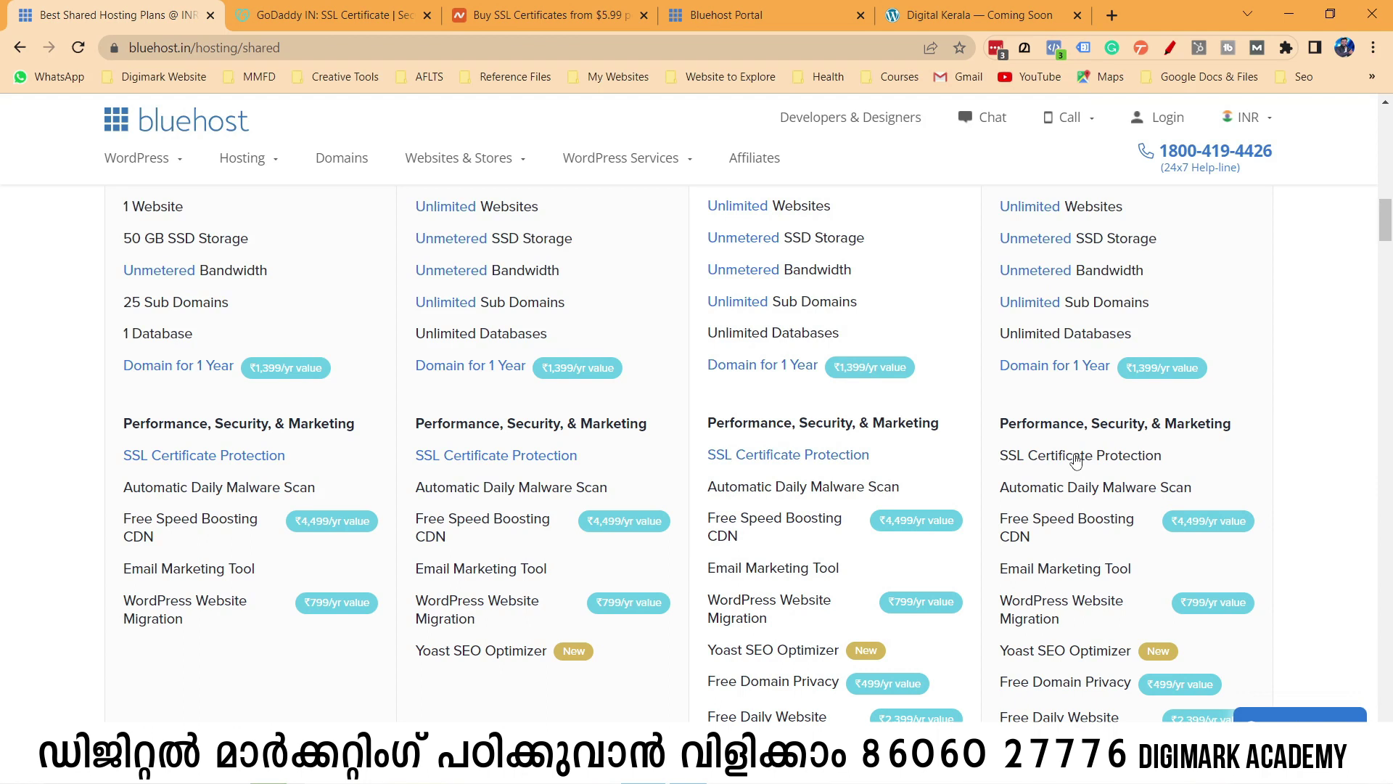
mouse_move(744, 334)
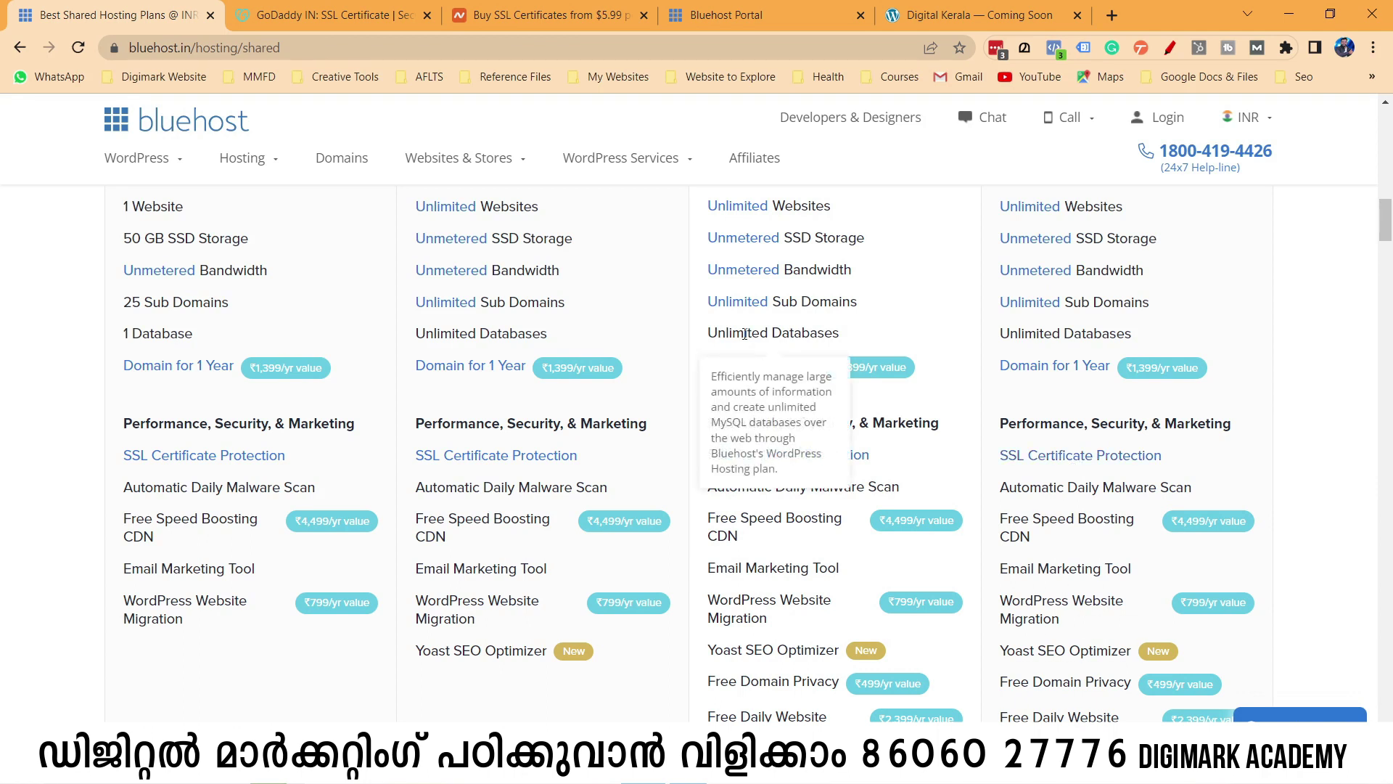
scroll(675, 362, "up", 10)
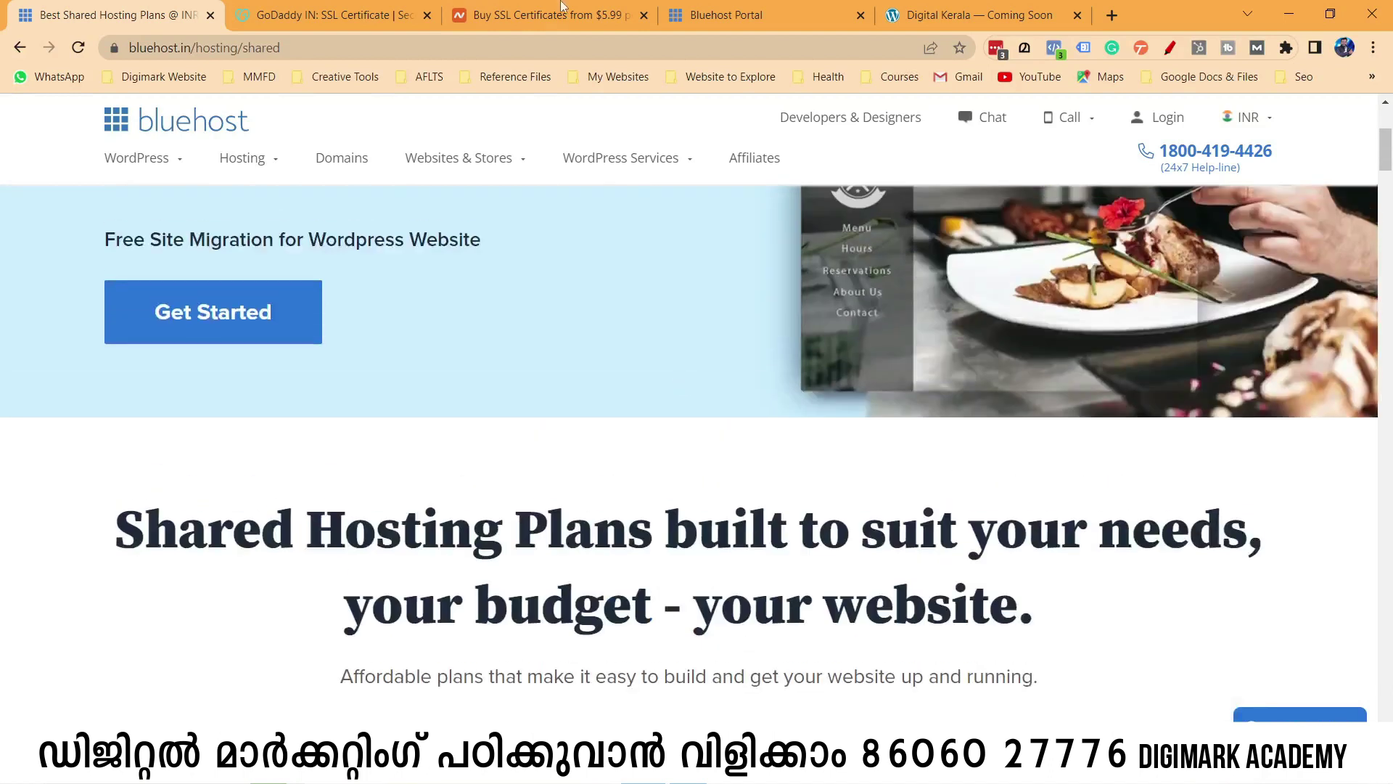
scroll(192, 152, "up", 3)
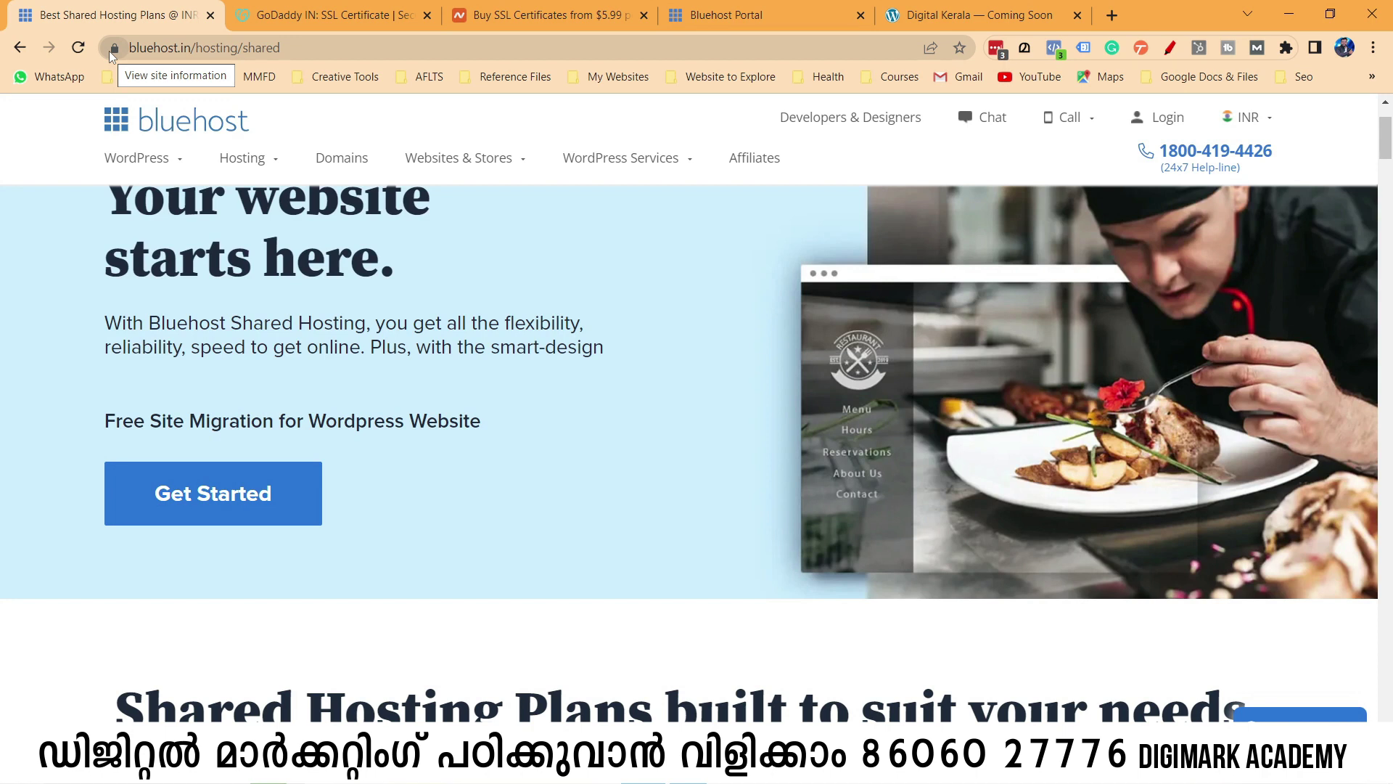
scroll(438, 446, "up", 2)
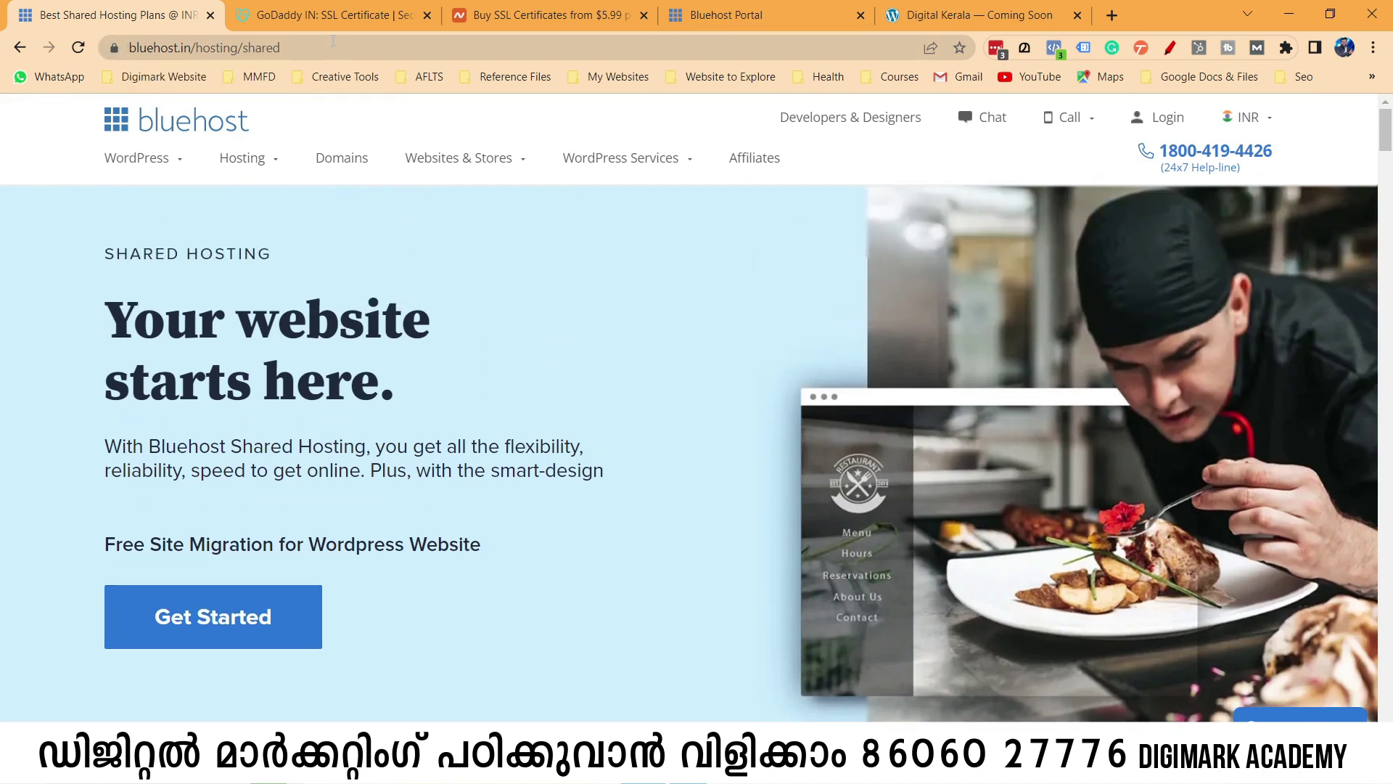
Revisit GoDaddy's SSL certificate page for comparison, return to Bluehost's shared hosting page and dismiss the contact form.
left_click(334, 16)
scroll(228, 505, "down", 4)
double_click(228, 505)
scroll(229, 504, "up", 5)
left_click(87, 15)
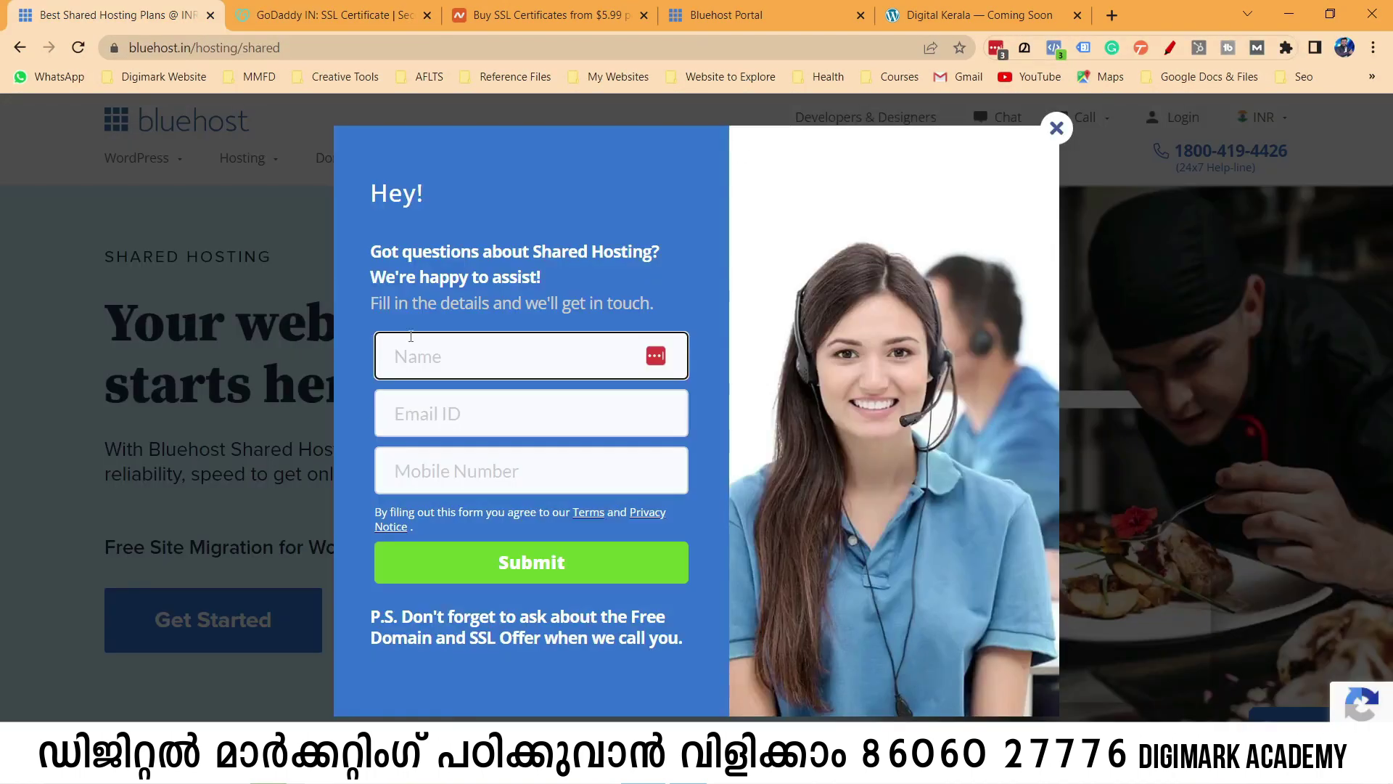
left_click(1057, 128)
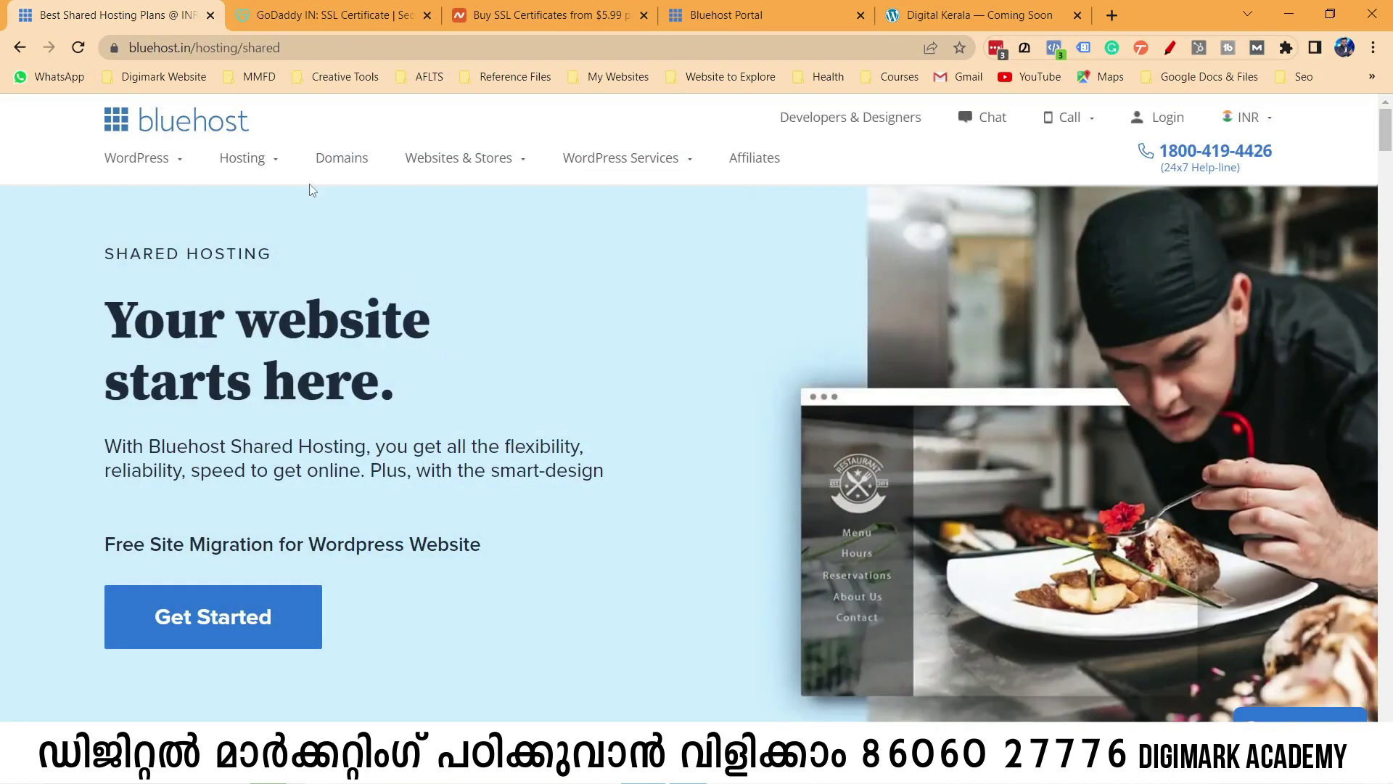
Check the digitalkerala.co.in site and review the SSL certificate and Enforce HTTPS settings for Digital Kerala in the Bluehost portal.
left_click(979, 7)
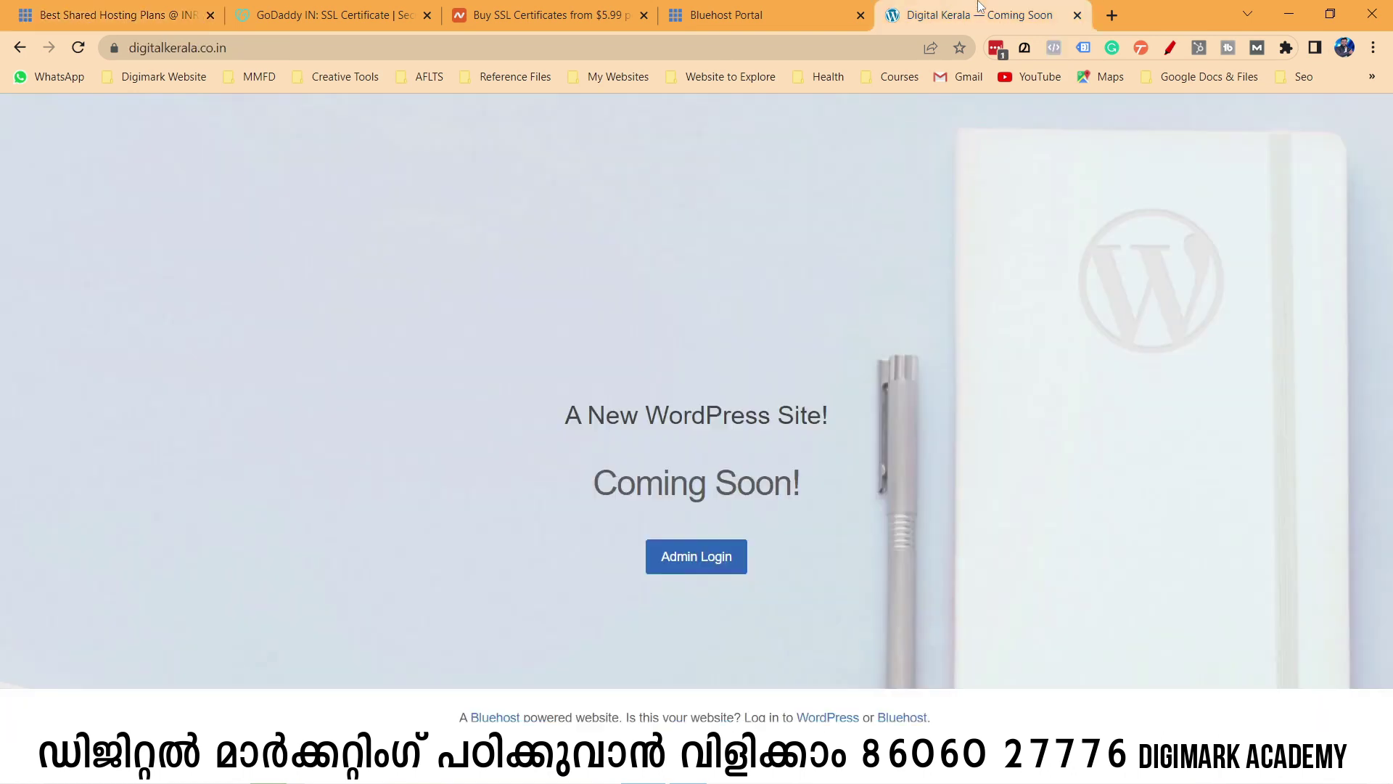
left_click(796, 9)
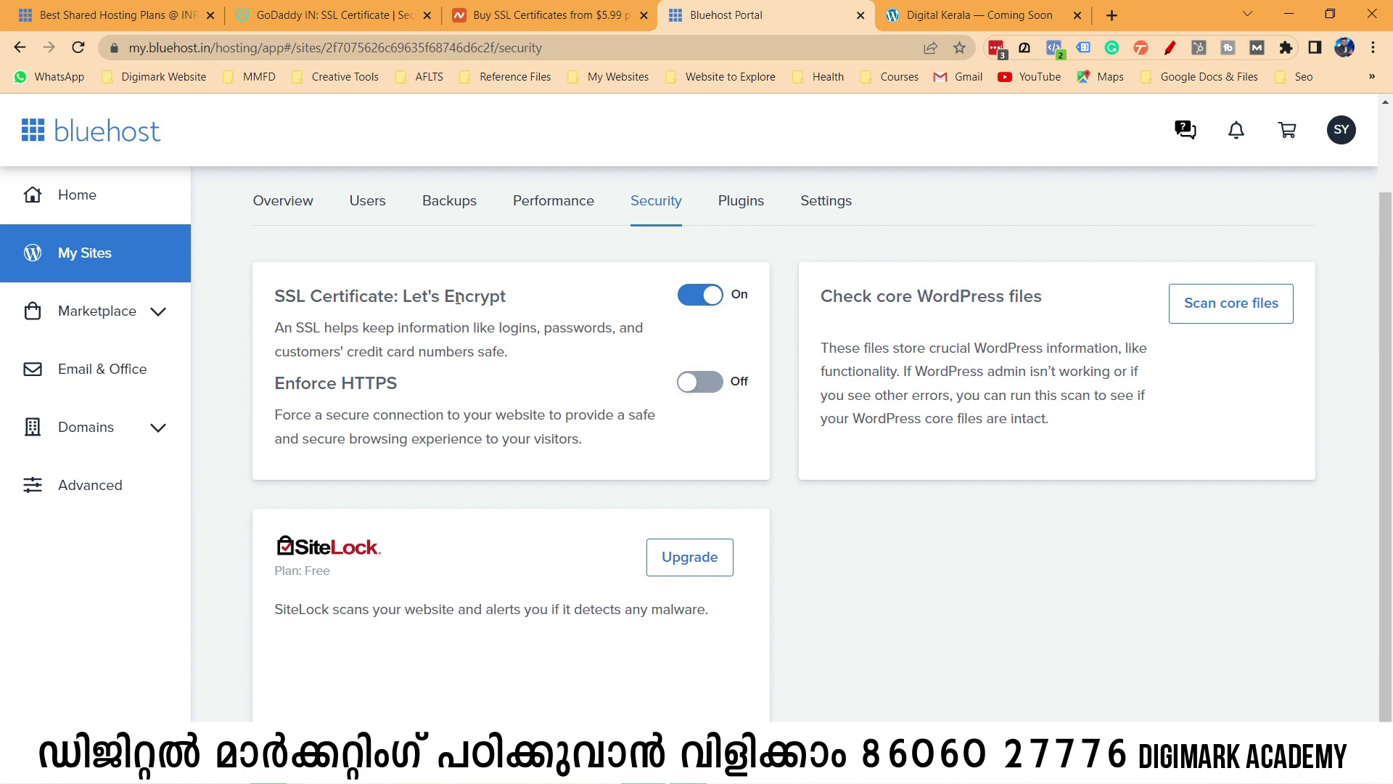
scroll(243, 323, "up", 2)
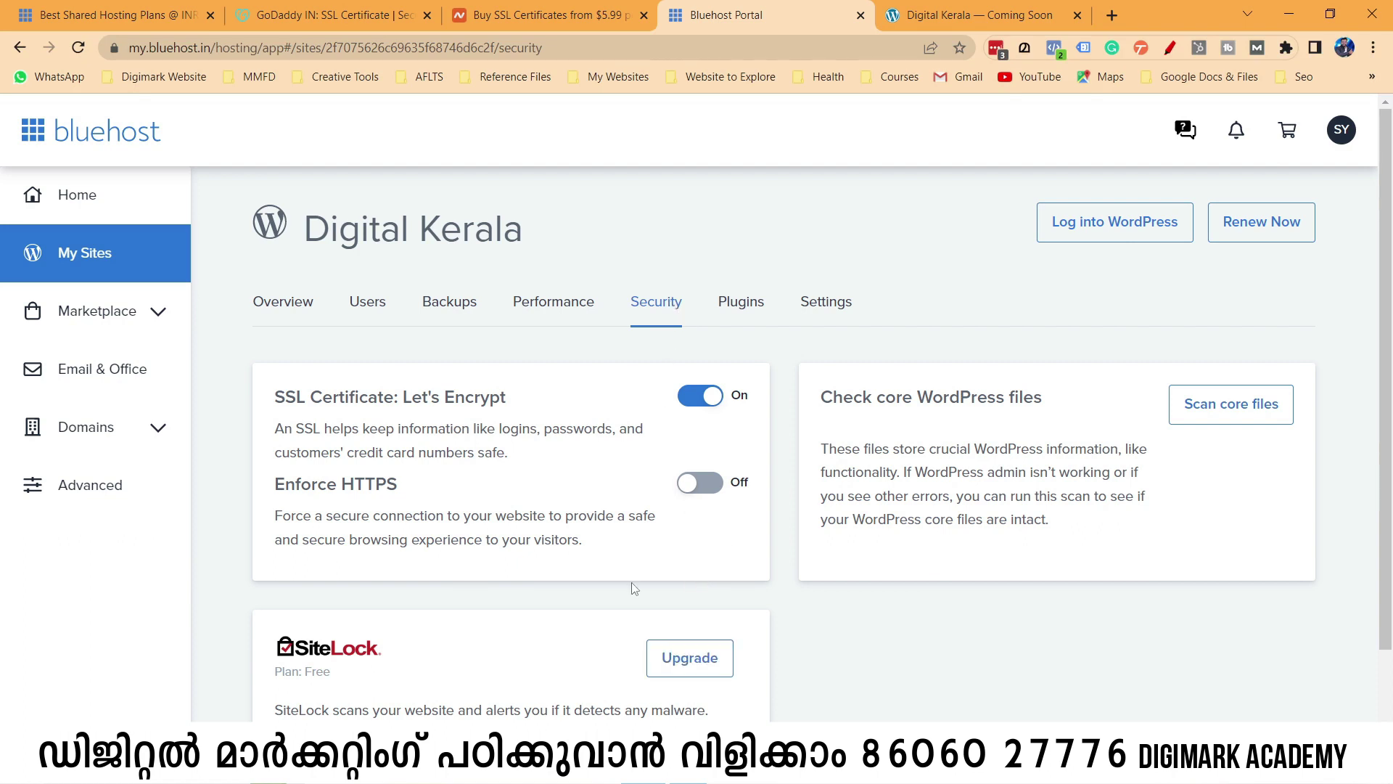
scroll(635, 588, "down", 2)
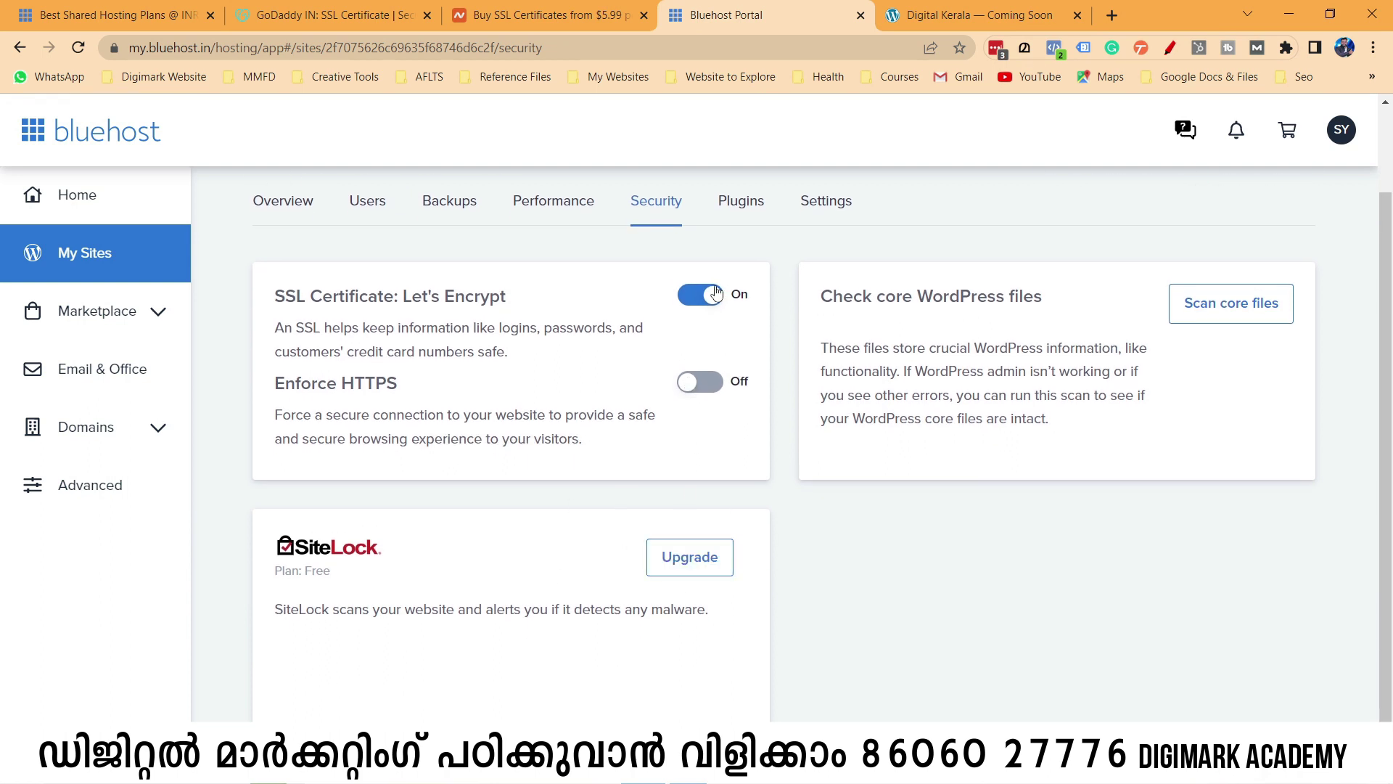